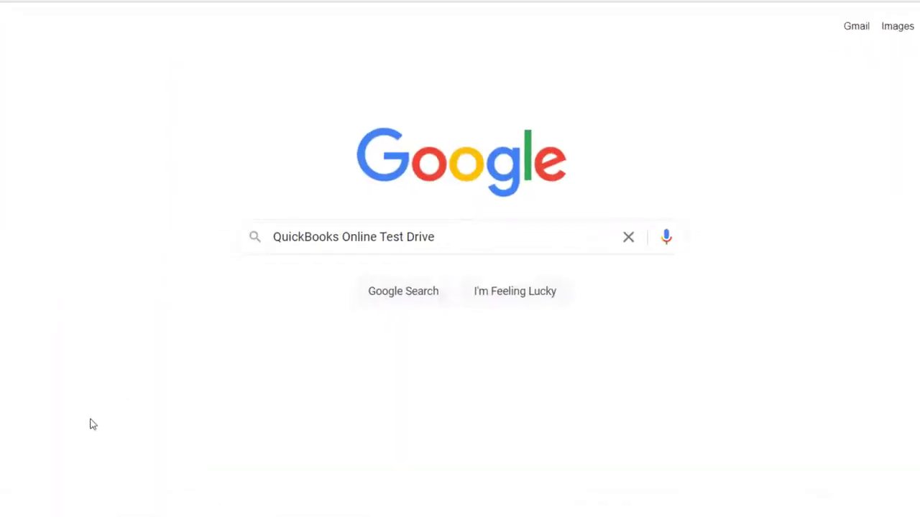
Search Google for QuickBooks Online Test Drive and open the United States test drive from the support article.
click(465, 260)
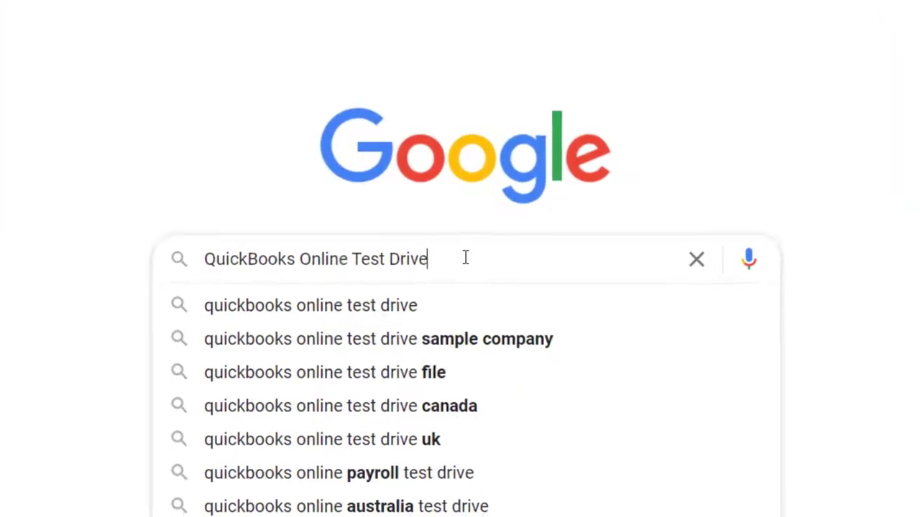
key(Return)
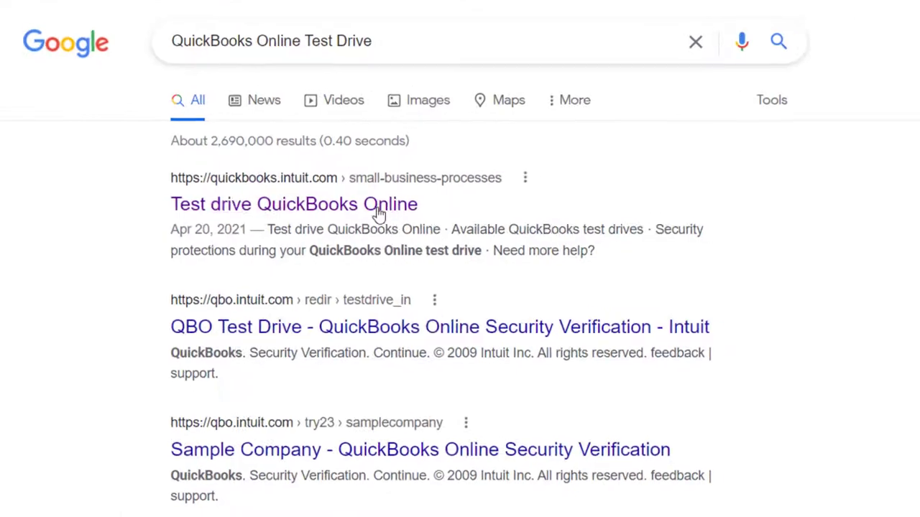
click(281, 185)
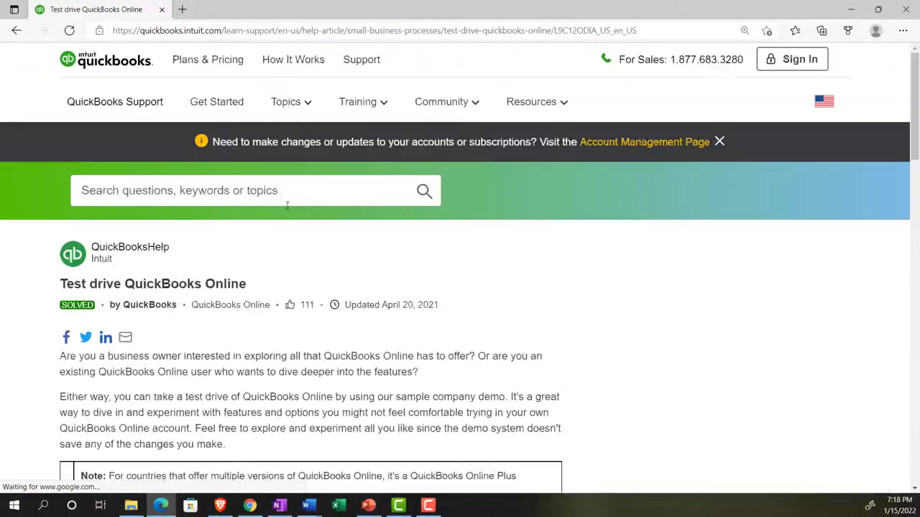
scroll(287, 206, down, 3)
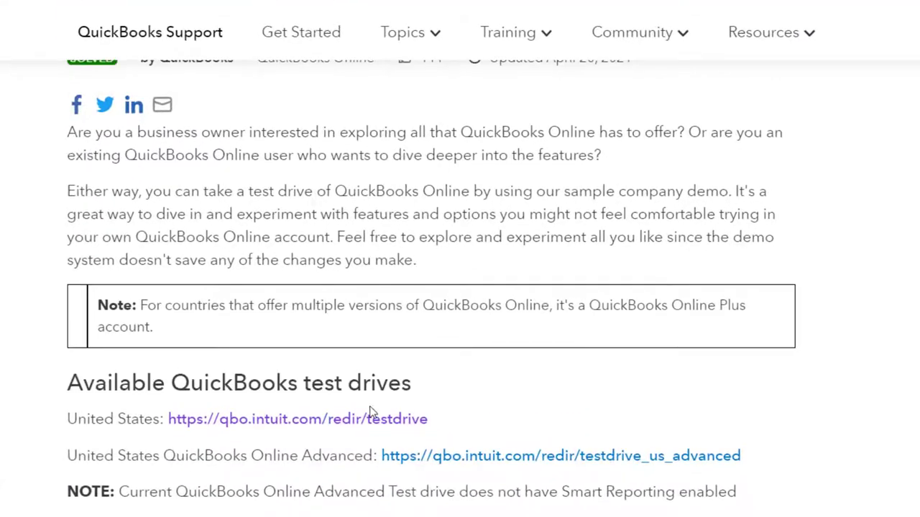
click(355, 419)
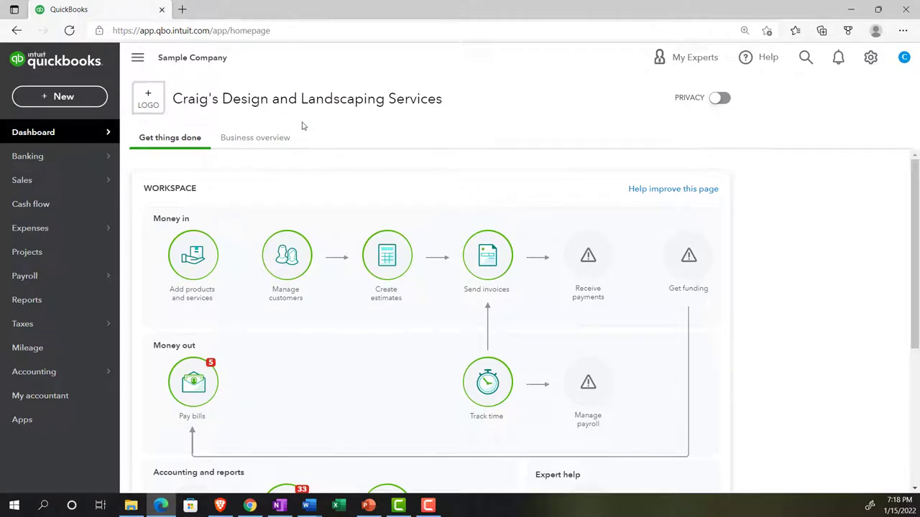
key(ctrl+plus)
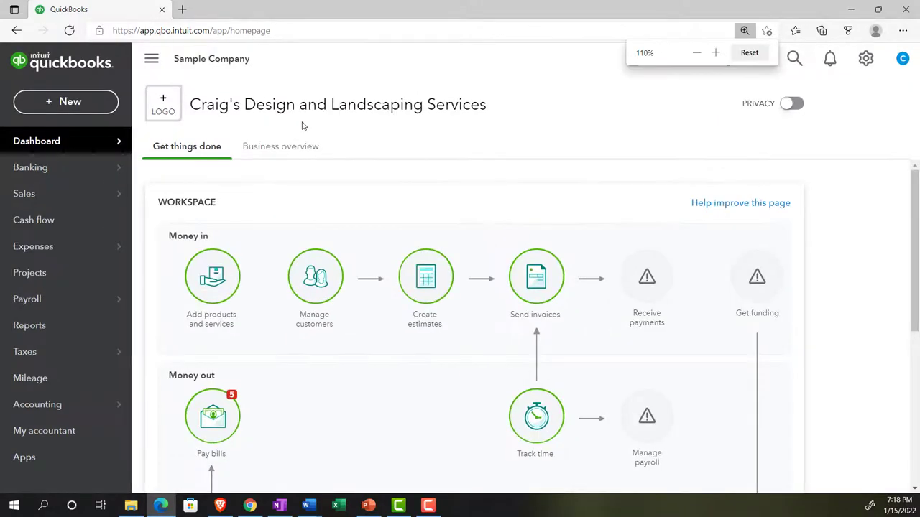
key(ctrl+plus)
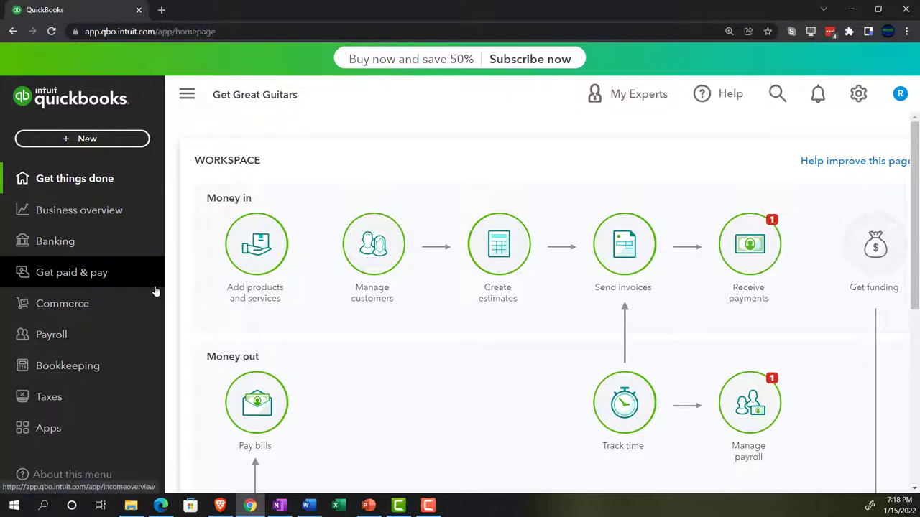
Switch to Edge and duplicate the sample company's QuickBooks tab three times.
click(161, 506)
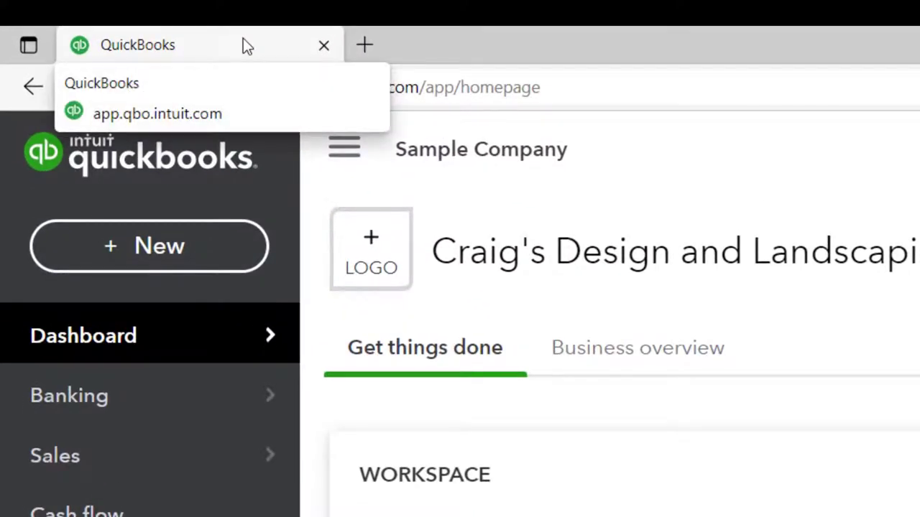
right_click(243, 46)
click(313, 181)
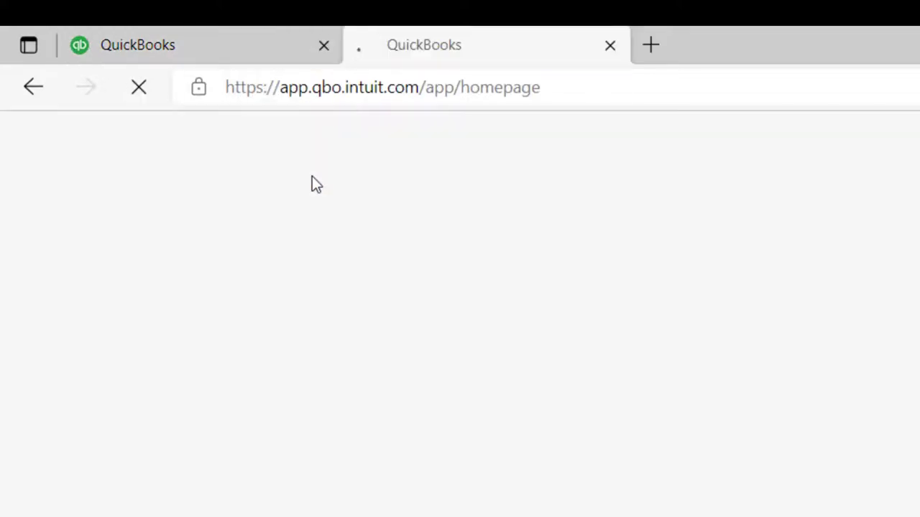
click(246, 48)
right_click(247, 49)
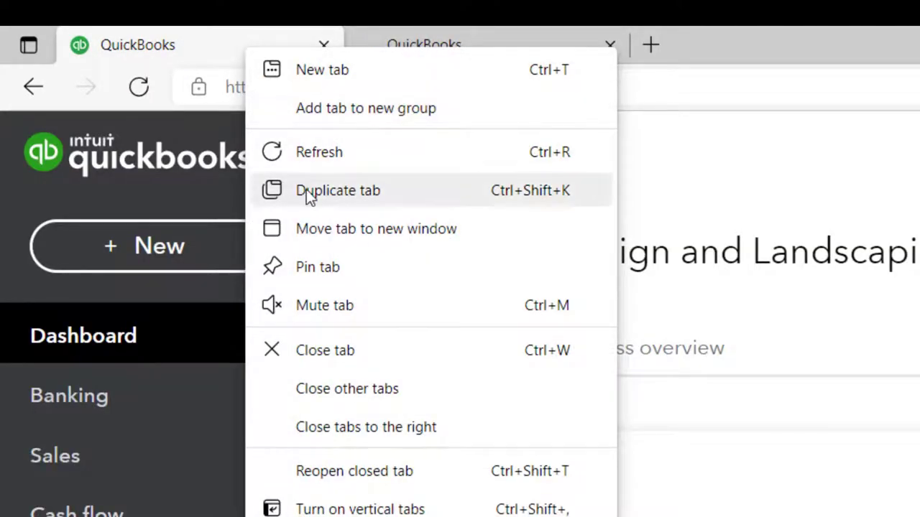
click(306, 189)
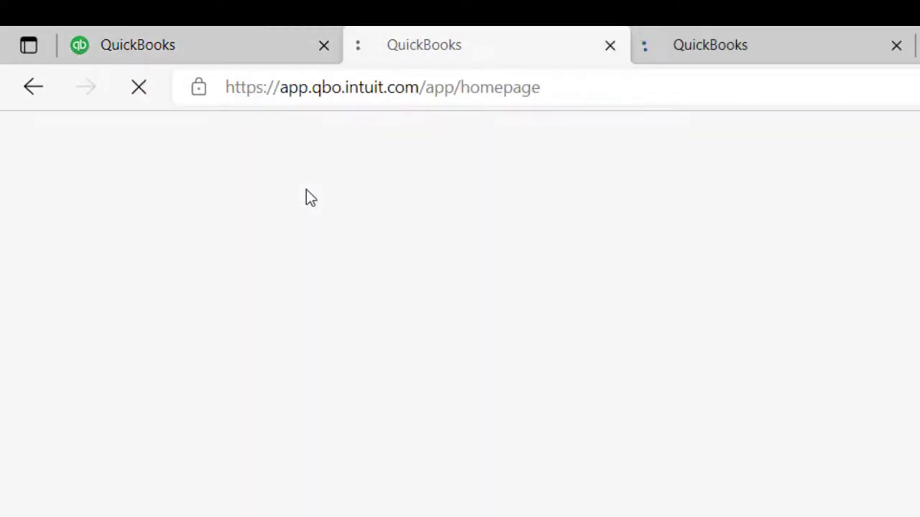
click(251, 48)
right_click(252, 48)
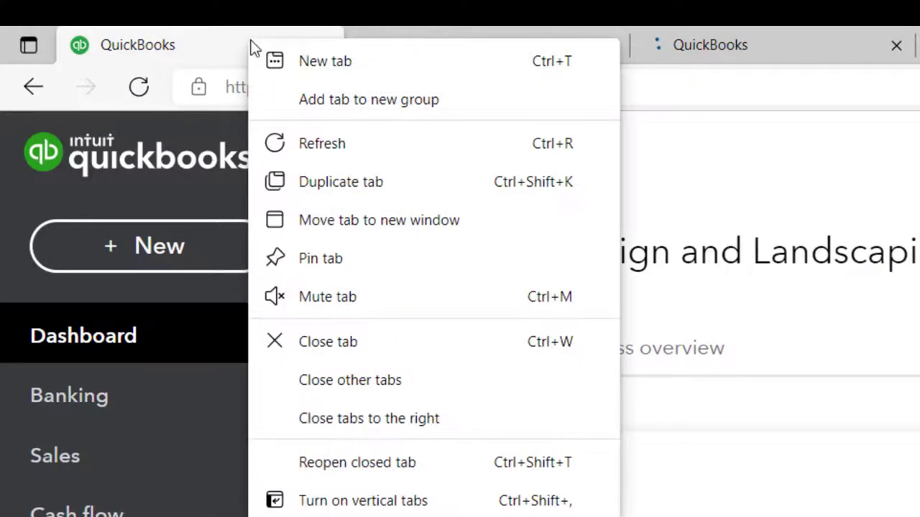
click(306, 186)
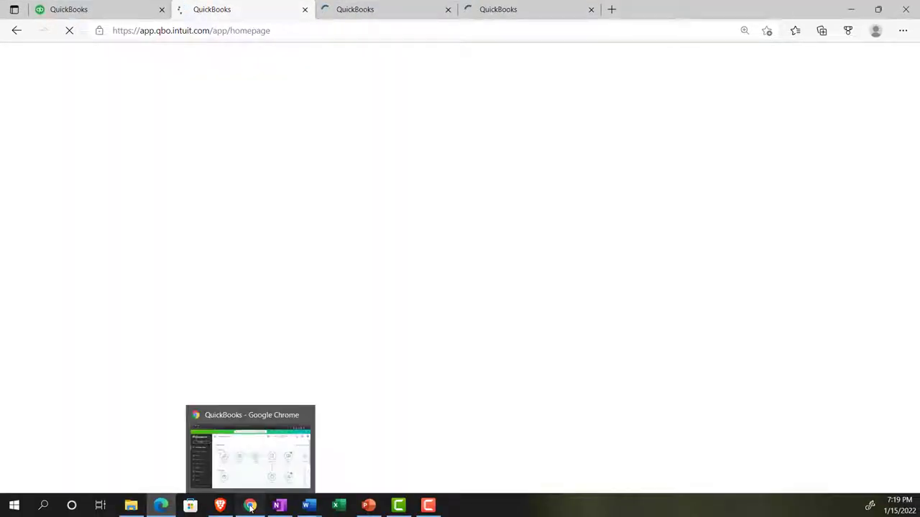
Switch to Chrome, open Reports under Business overview for Get Great Guitars, and check which view the company uses in its settings.
click(250, 506)
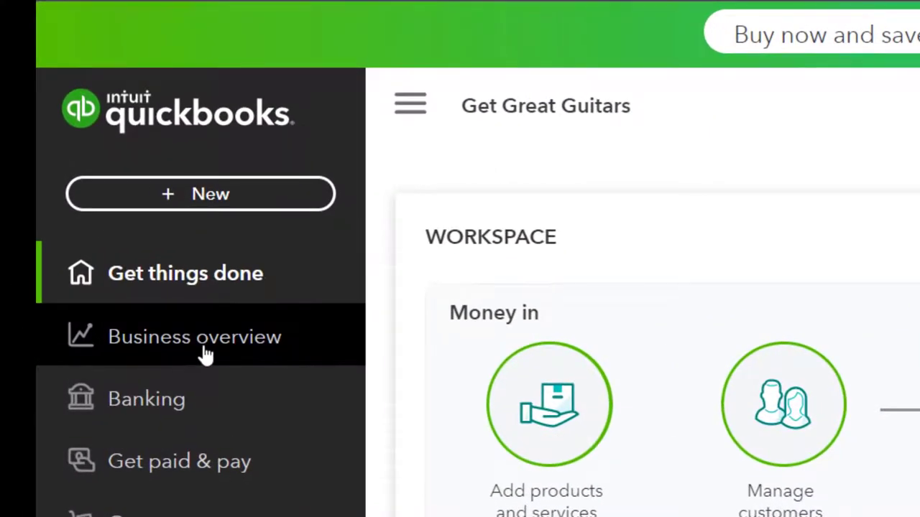
click(204, 353)
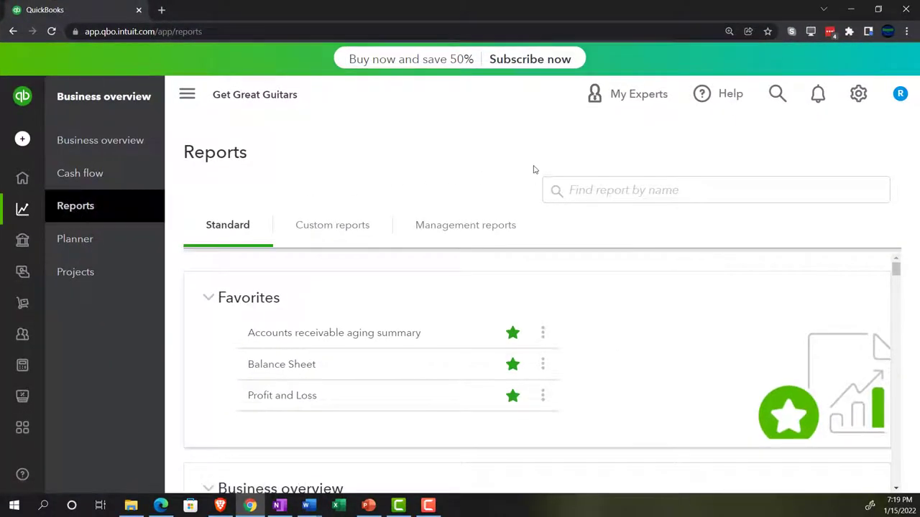
click(853, 101)
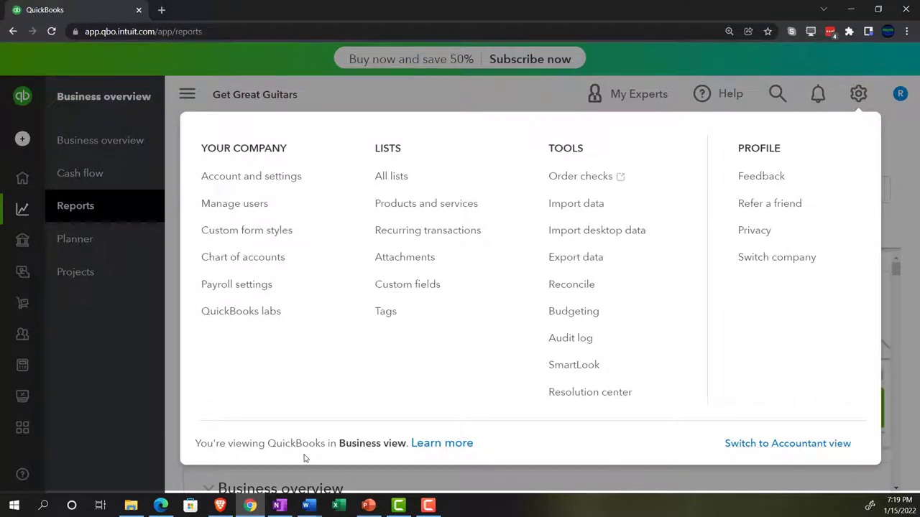
Switch to Edge, open the favorite Balance Sheet report in the second tab, and collapse the navigation pane.
click(161, 507)
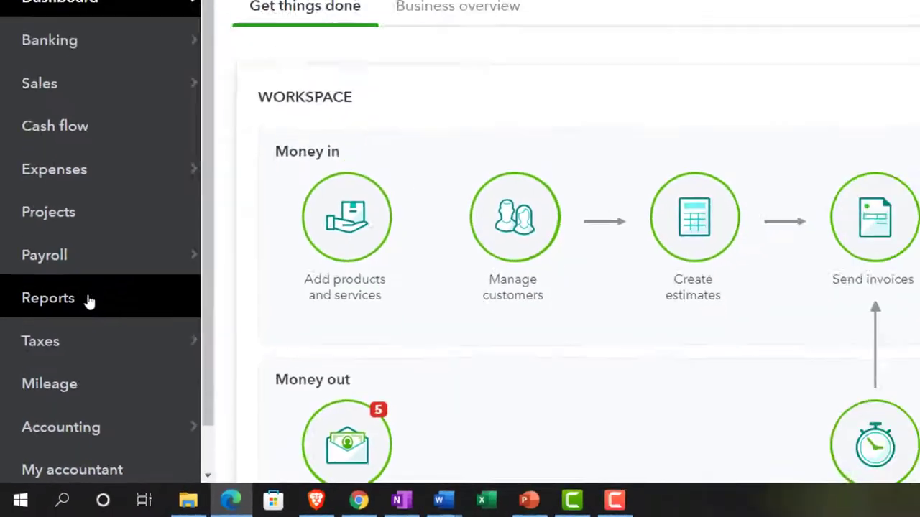
click(123, 217)
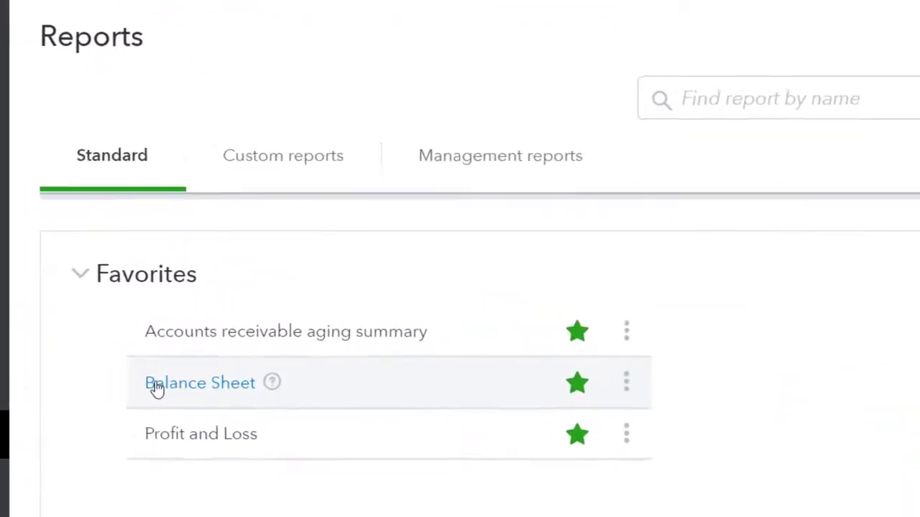
click(225, 345)
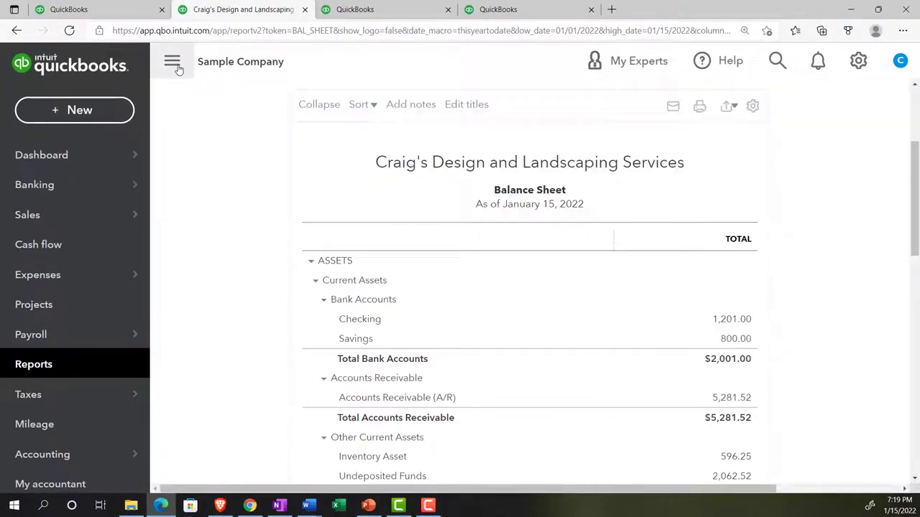
click(172, 62)
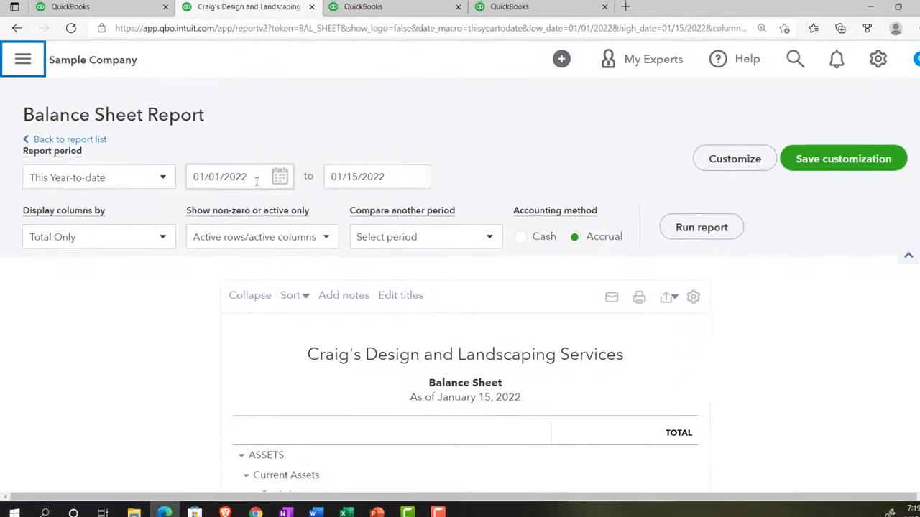
Set the Balance Sheet period from 01/01/2021 to 12/31/2021 and run the report.
drag(235, 172, 184, 131)
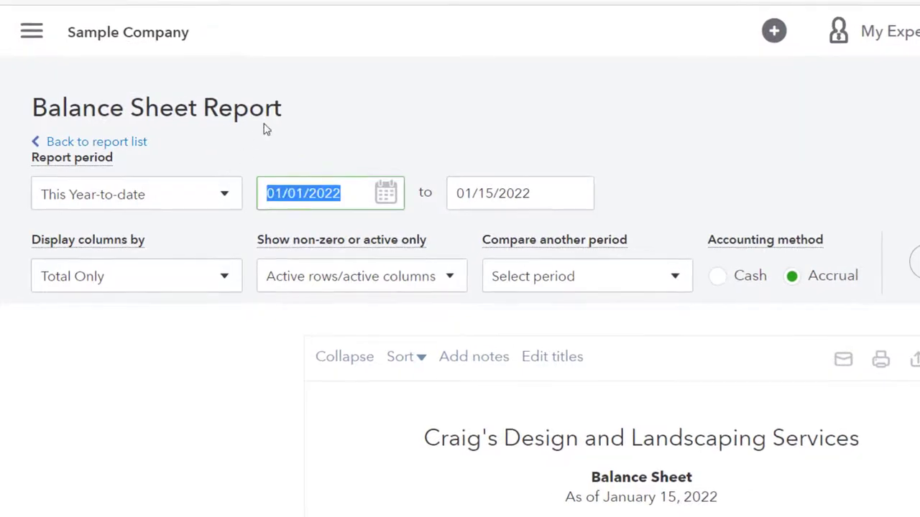
text(010121)
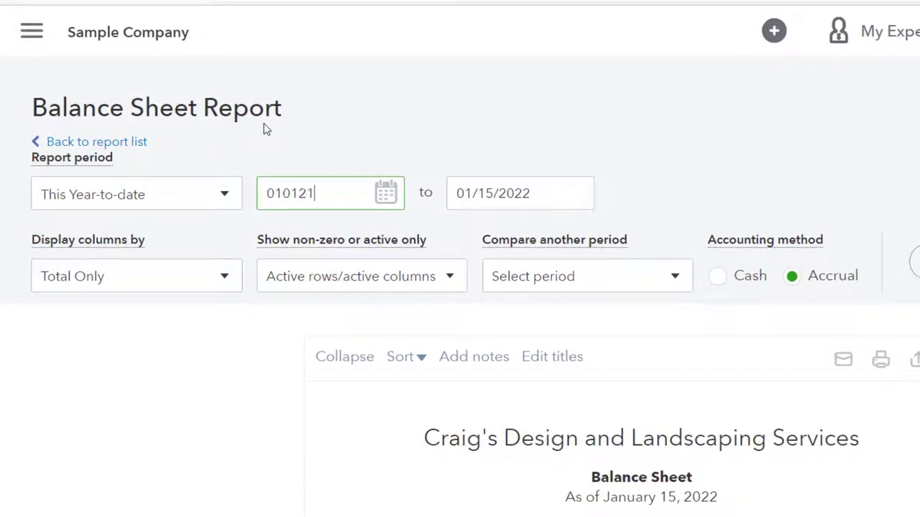
key(Tab)
text(123121)
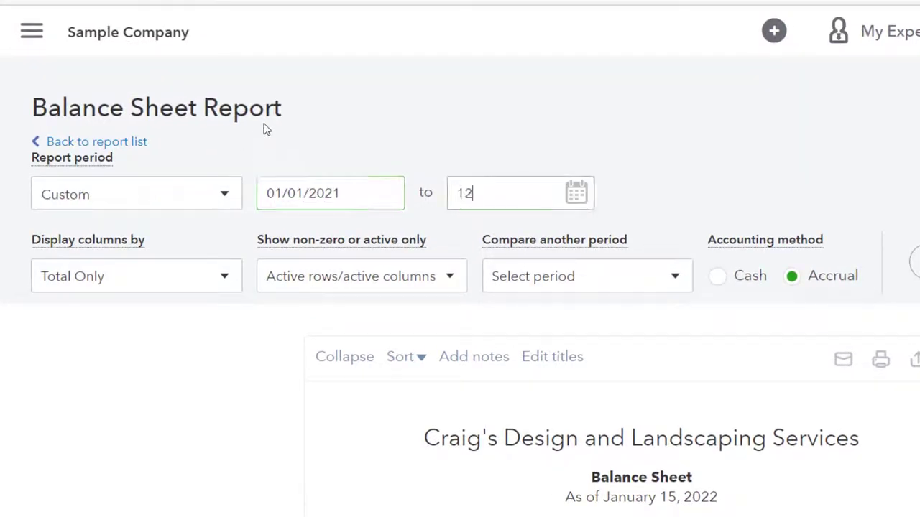
key(Tab)
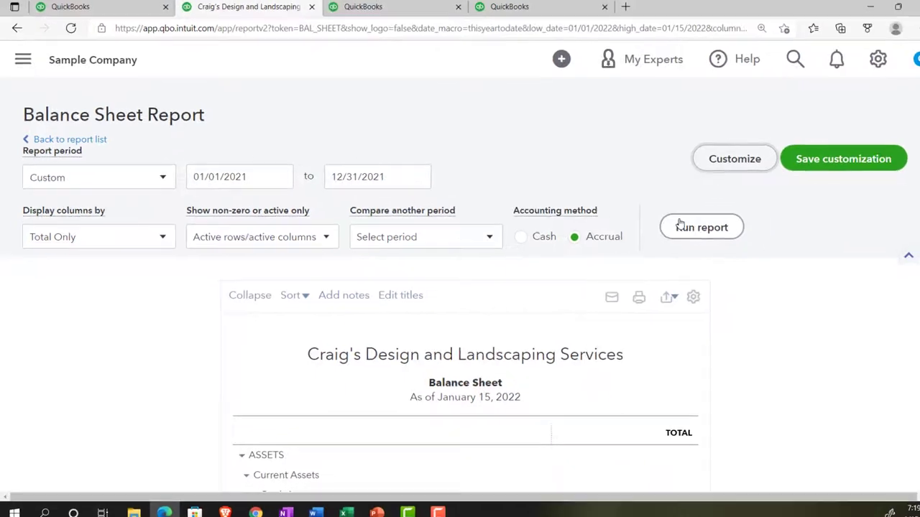
click(870, 253)
scroll(862, 248, down, 3)
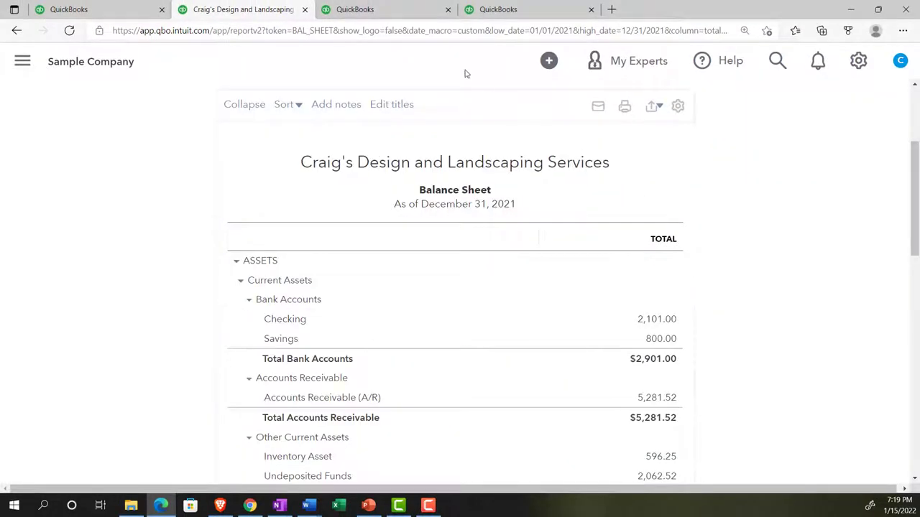
Open the favorite Profit and Loss report in the third browser tab.
click(345, 8)
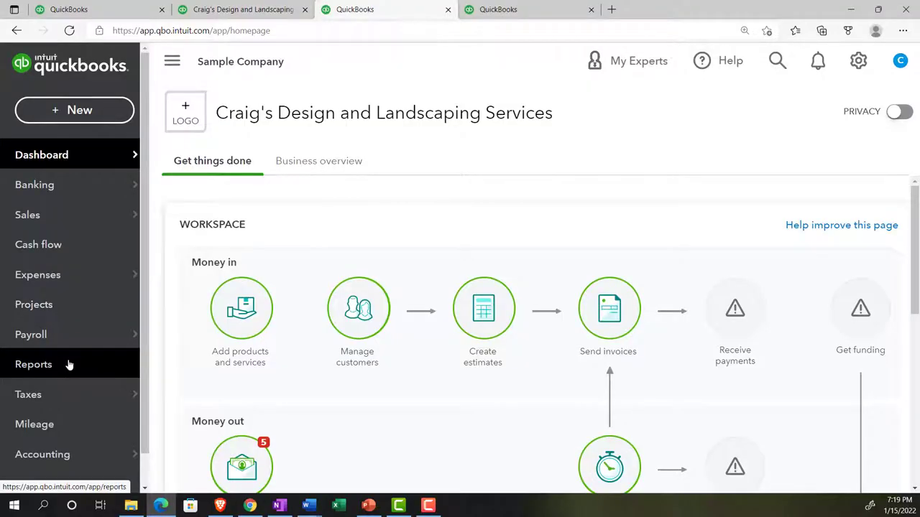
click(68, 365)
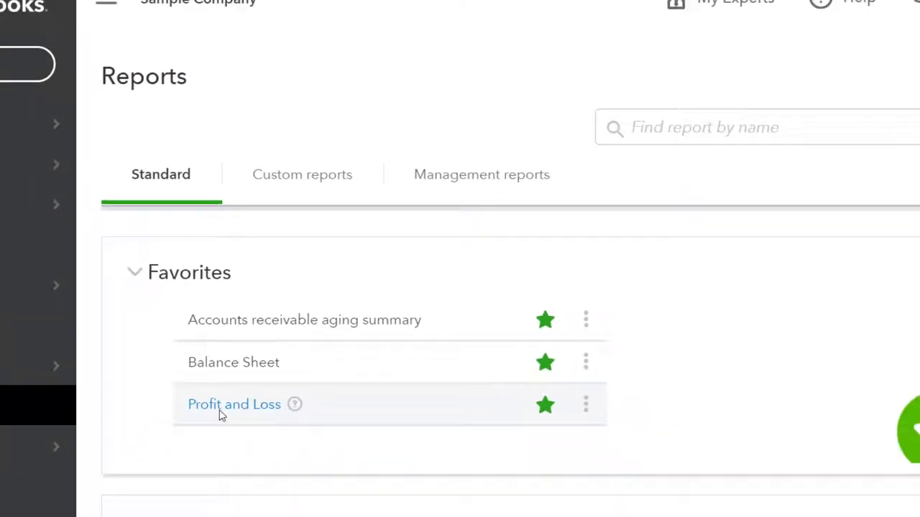
click(157, 465)
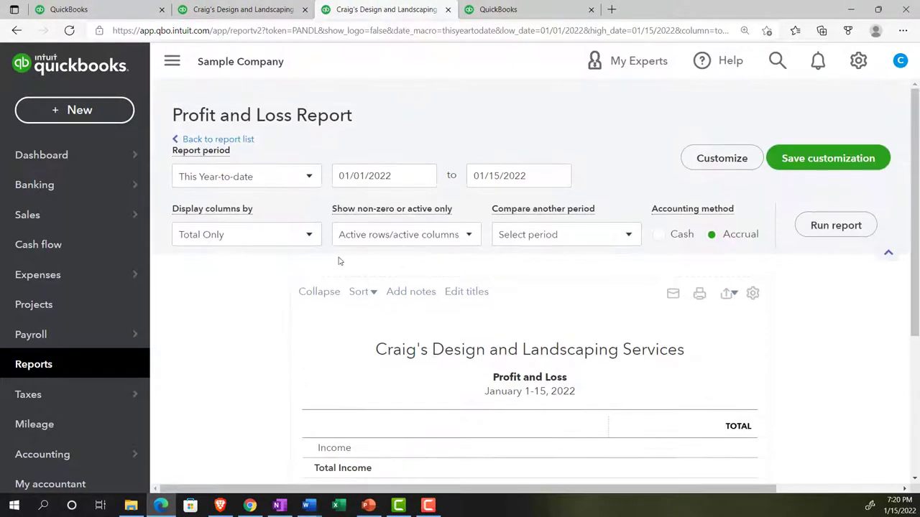
Run the Profit and Loss report for 01/01/2021 to 12/31/2021 and collapse the navigation pane.
text(01/01/2021)
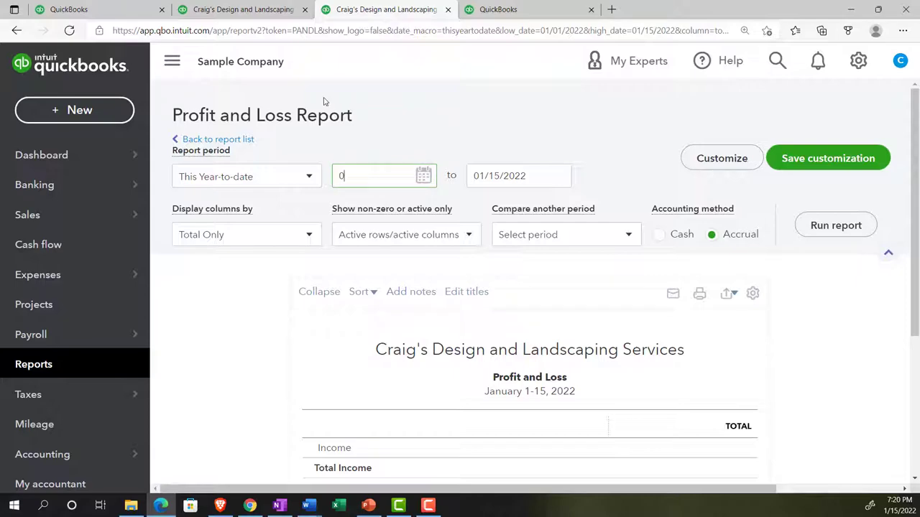
key(Tab)
text(12/31/2021)
key(Tab)
click(785, 226)
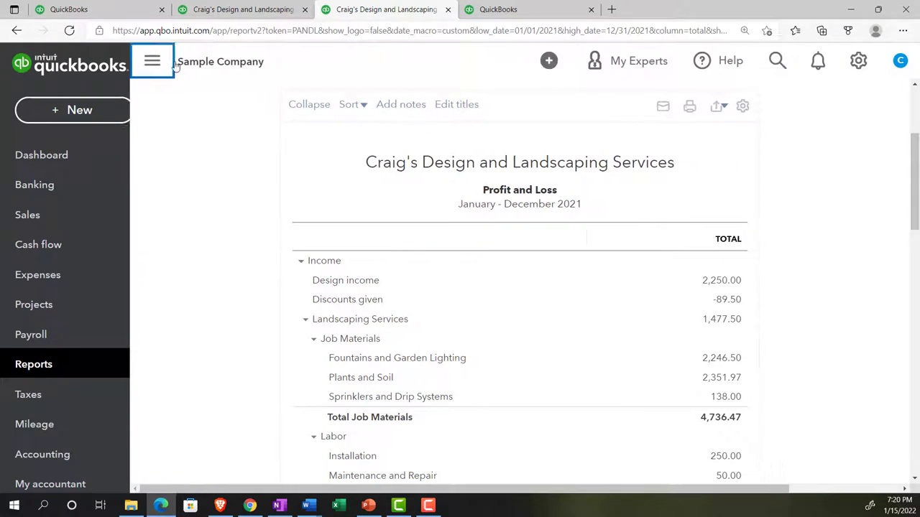
click(173, 63)
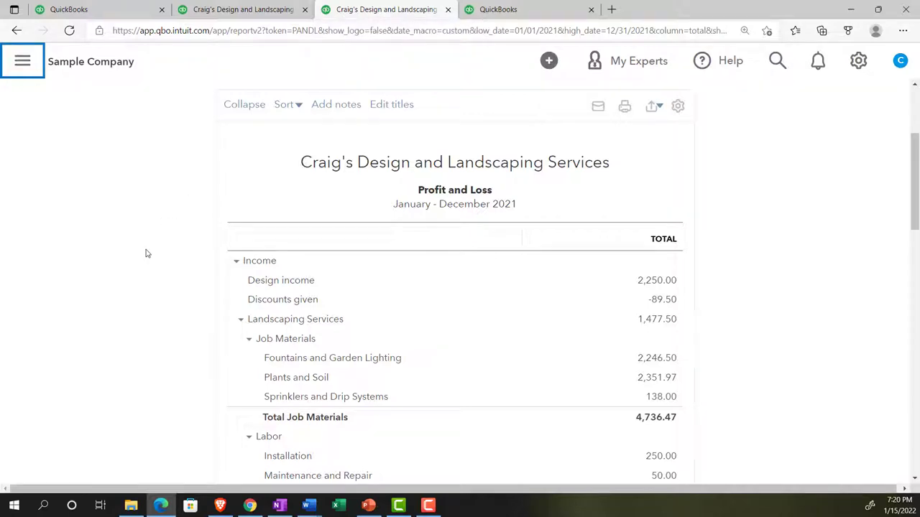
key(ctrl+plus)
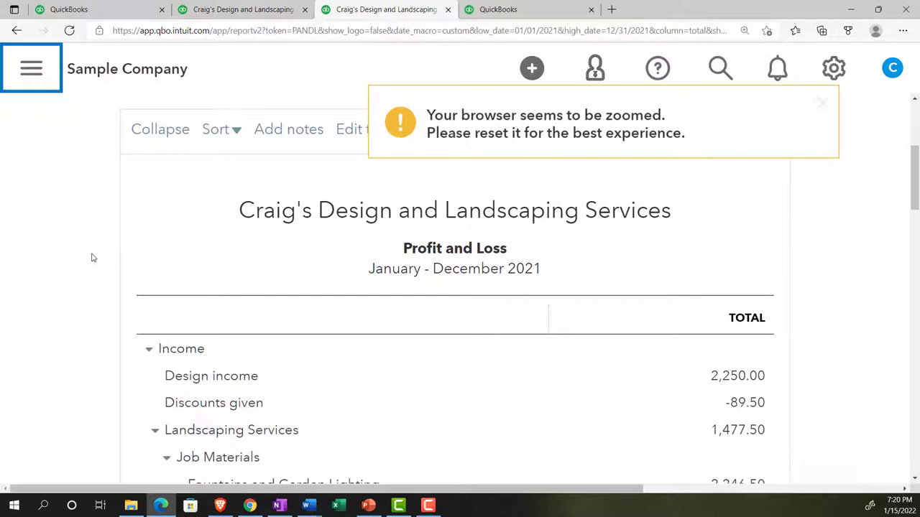
scroll(92, 257, down, 1)
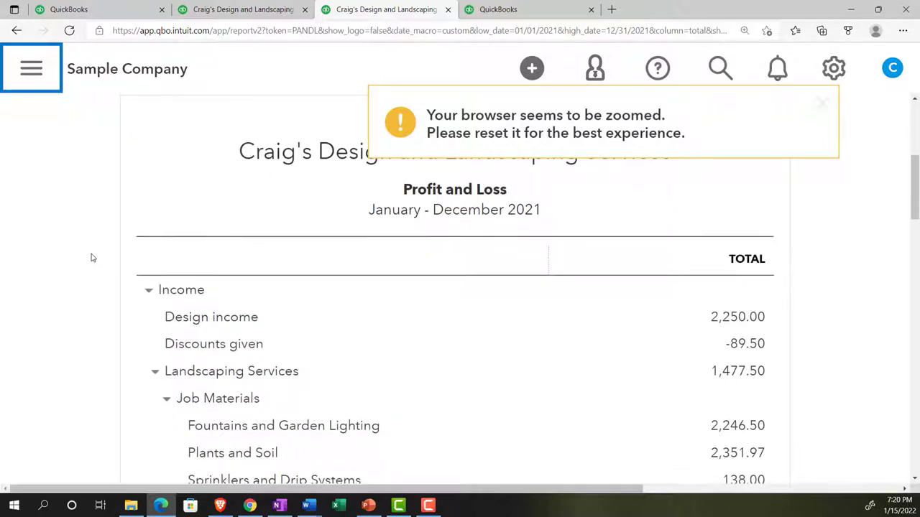
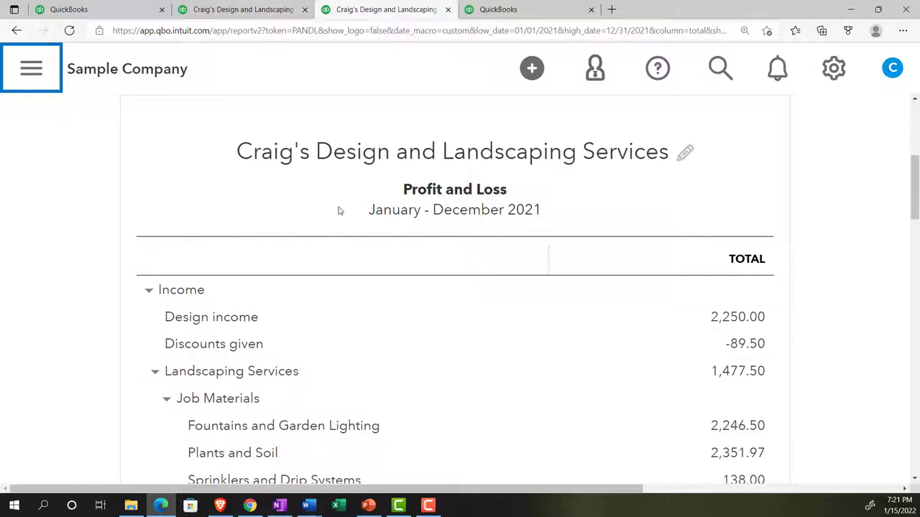
Open the reports list in the fourth browser tab at 125% zoom and go to its Sales and customers section.
click(492, 10)
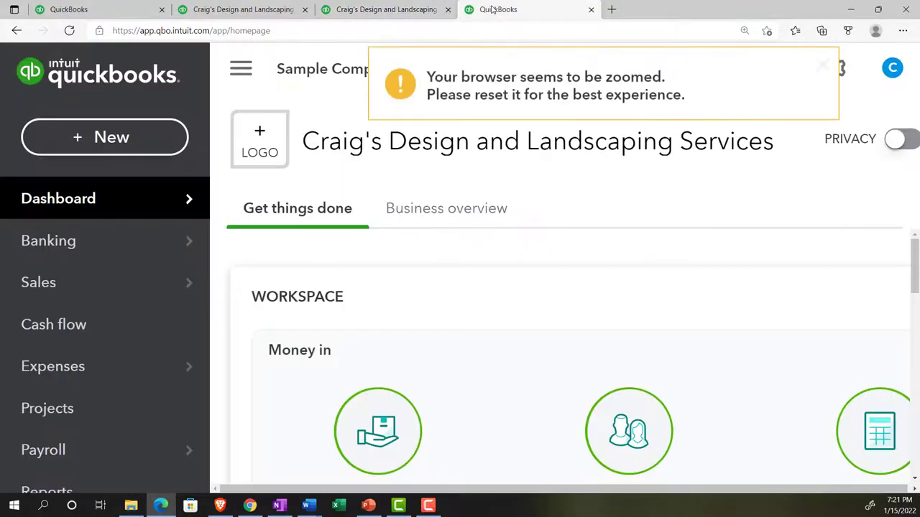
scroll(165, 283, down, 1)
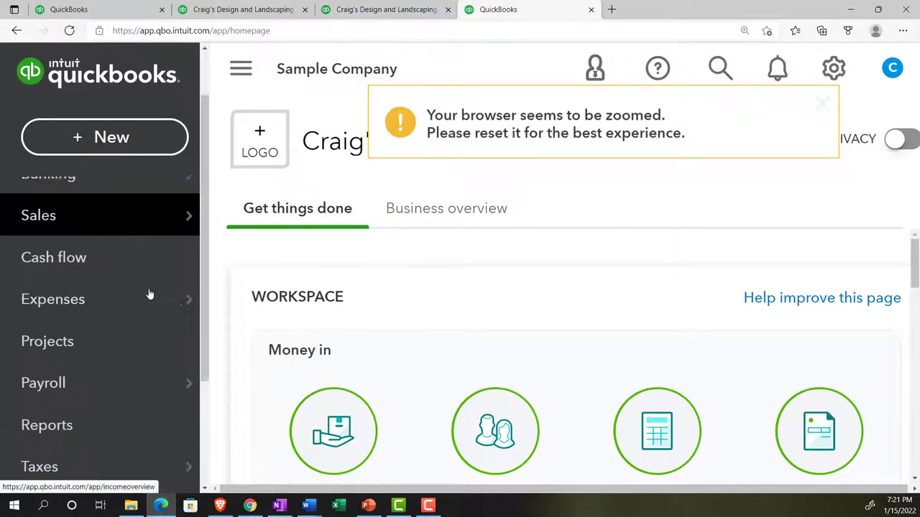
mouse_move(88, 397)
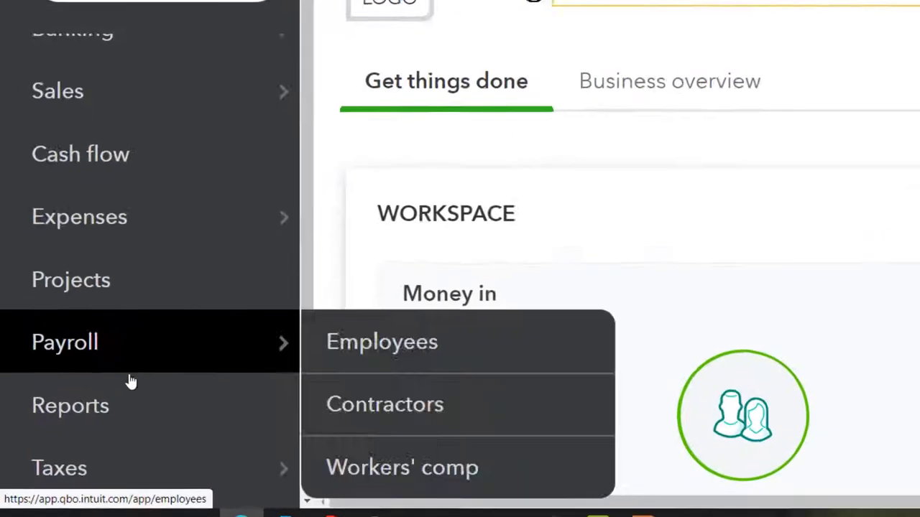
click(115, 404)
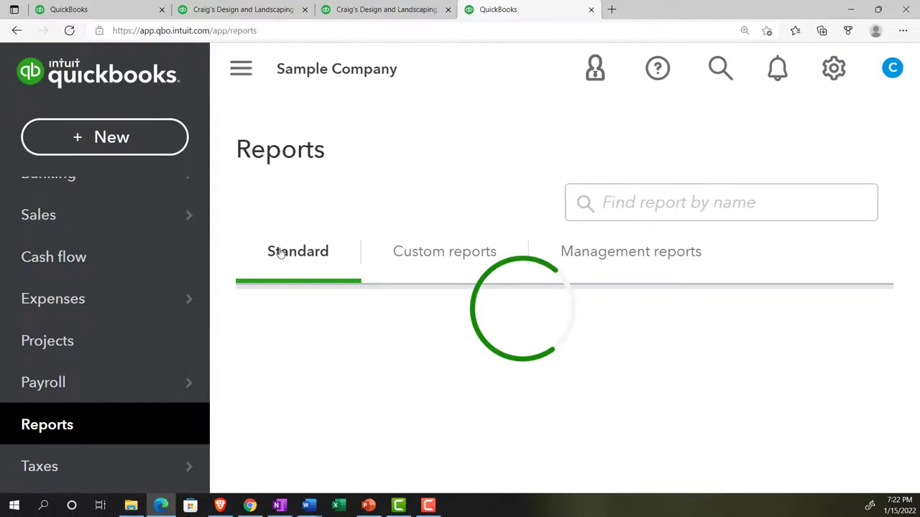
key(ctrl+minus)
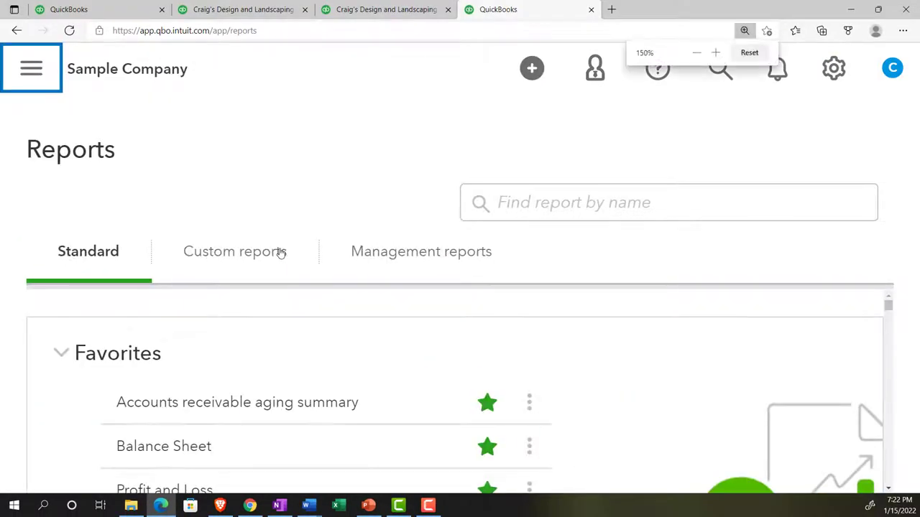
key(ctrl+minus)
scroll(280, 253, down, 2)
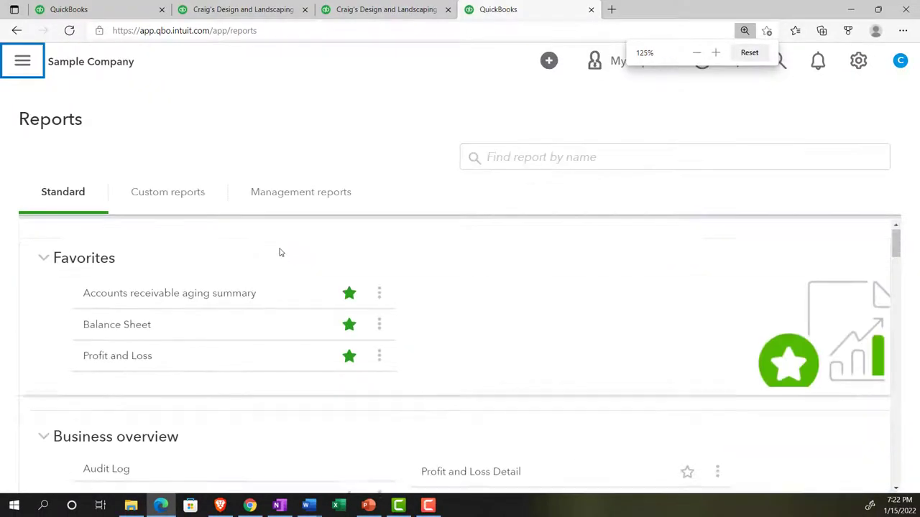
scroll(293, 316, down, 3)
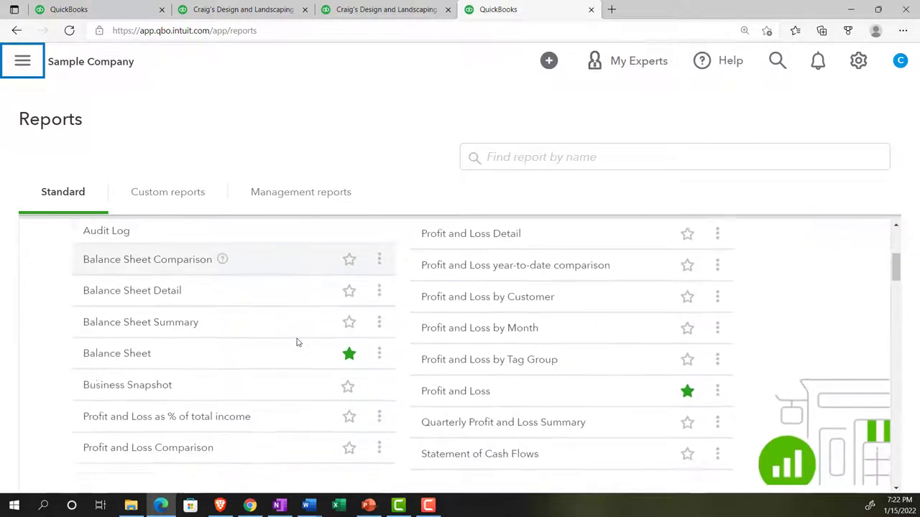
scroll(297, 342, down, 4)
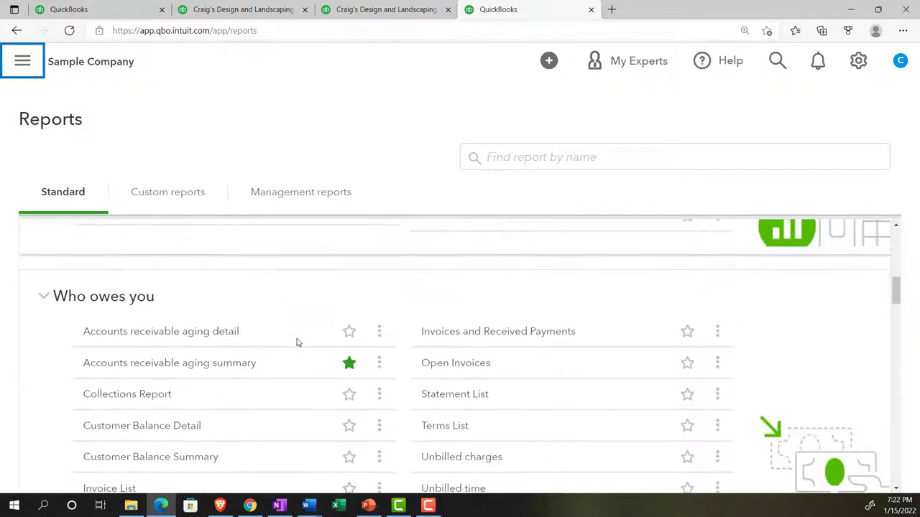
scroll(297, 342, down, 3)
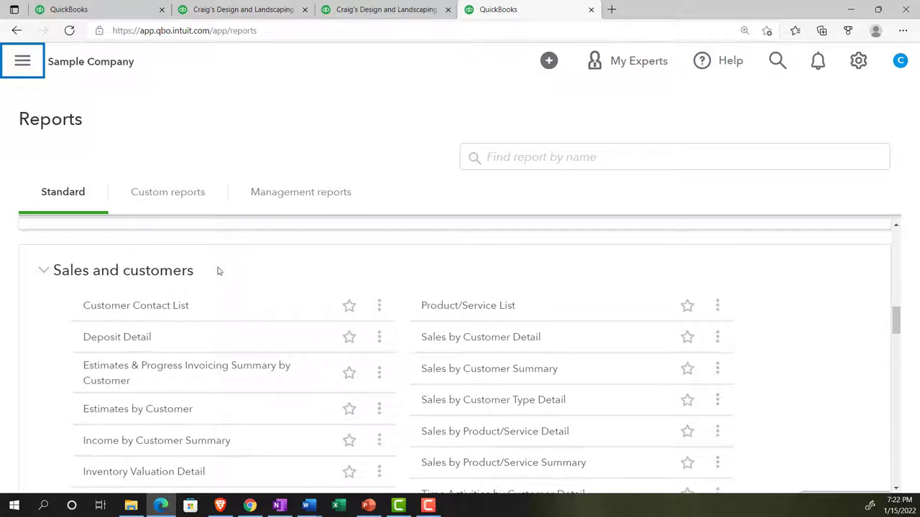
View the list of new transaction types from the navigation pane, and collapse the pane again.
click(25, 65)
click(46, 109)
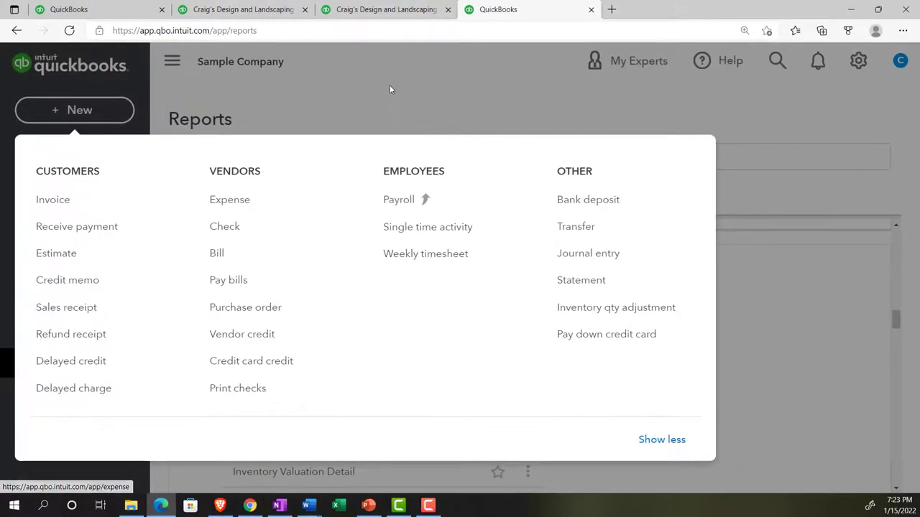
click(390, 89)
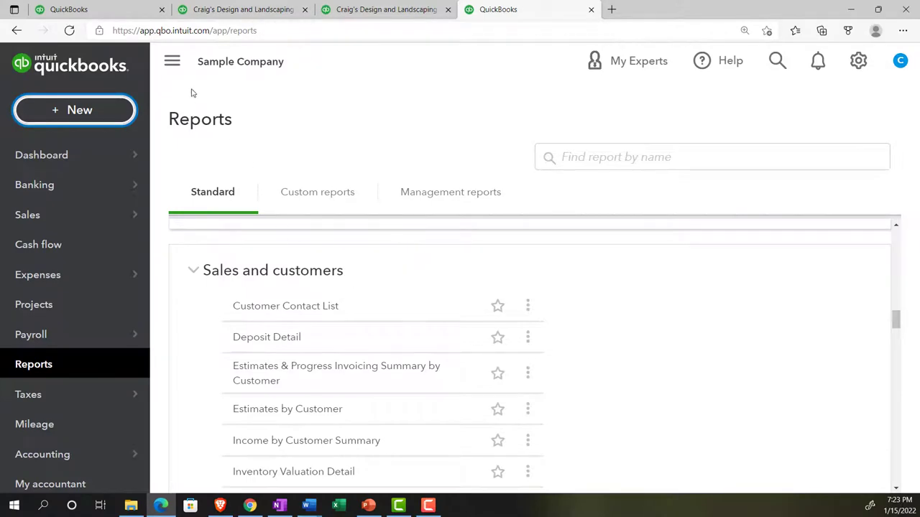
click(172, 61)
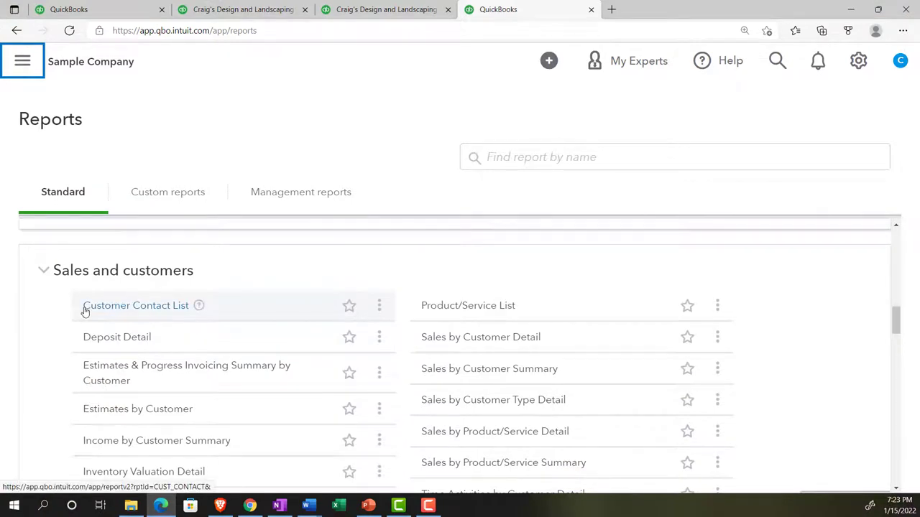
Examine the reports offered in the Sales and customers section, including the inventory, sales and transaction list reports.
scroll(48, 325, down, 1)
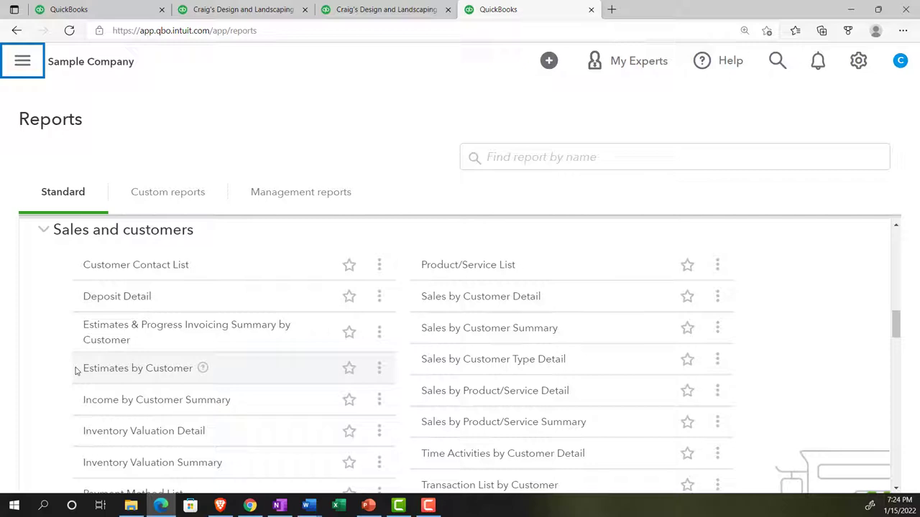
scroll(60, 376, down, 1)
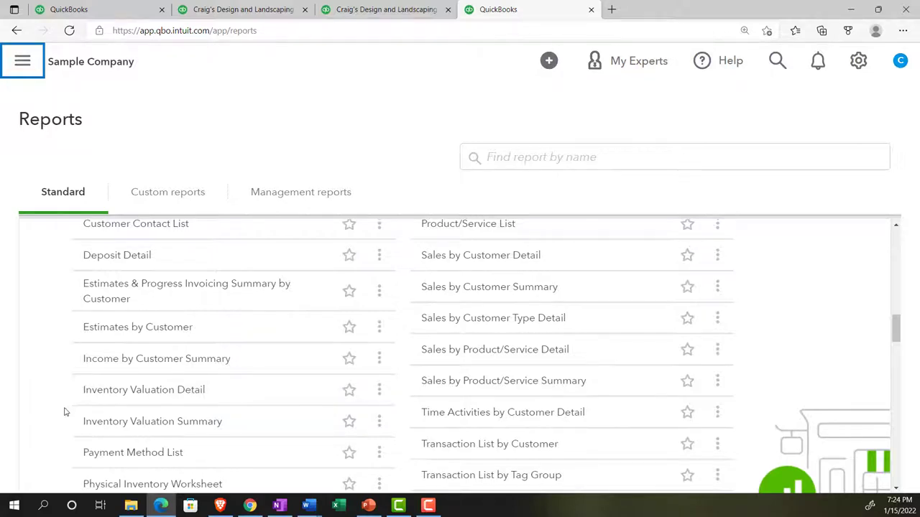
scroll(64, 410, down, 1)
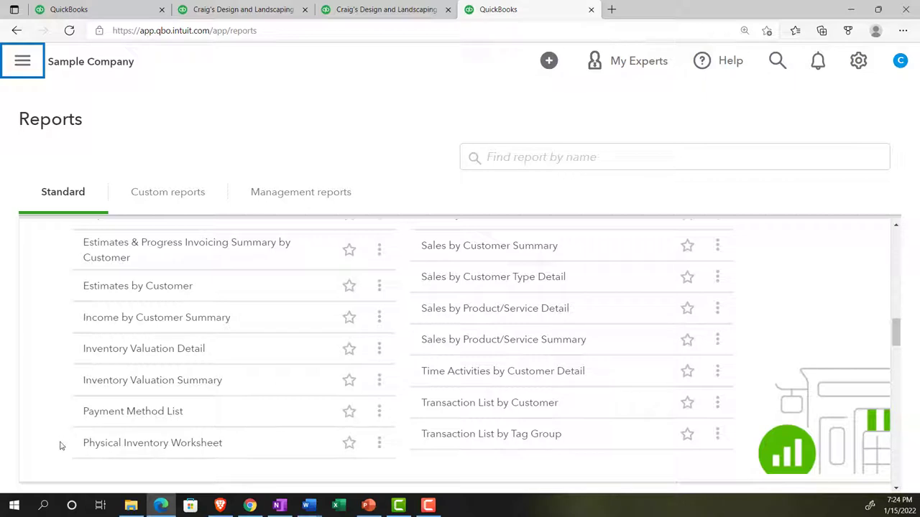
scroll(60, 445, up, 1)
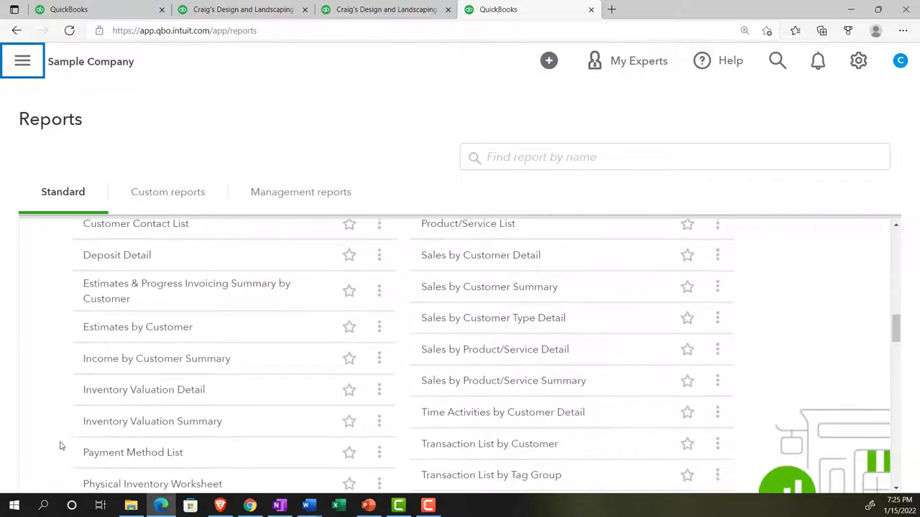
scroll(60, 445, up, 1)
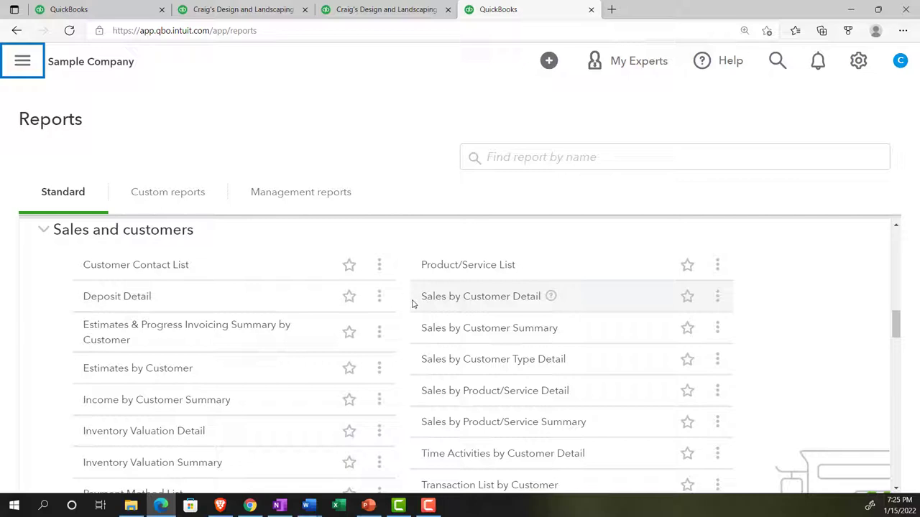
scroll(413, 304, down, 1)
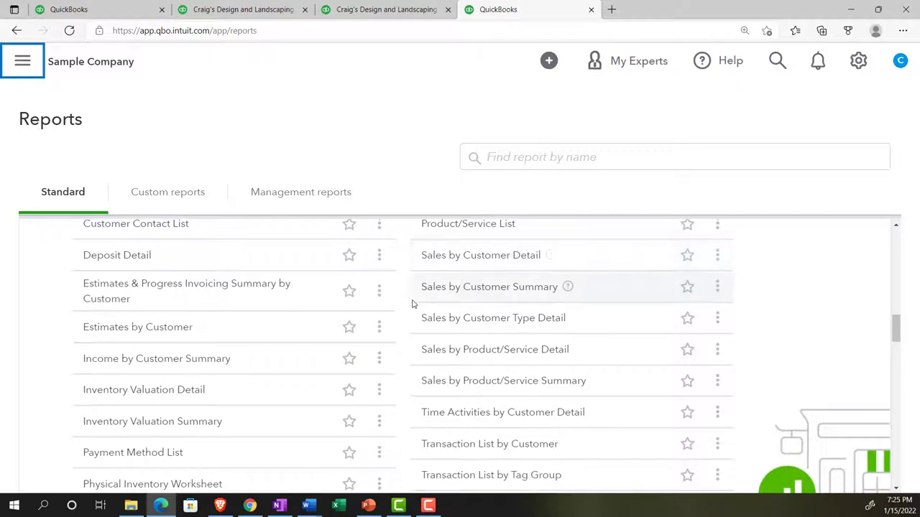
scroll(413, 304, down, 1)
scroll(414, 304, up, 1)
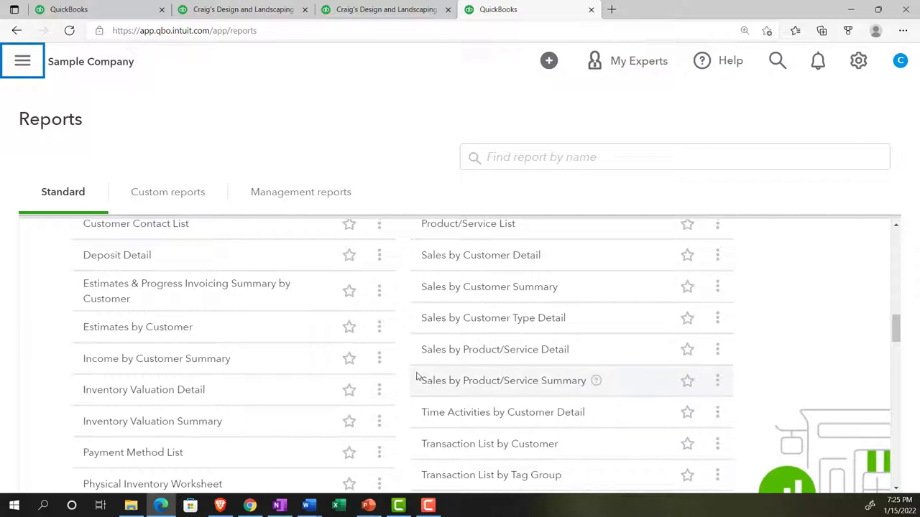
scroll(417, 377, down, 1)
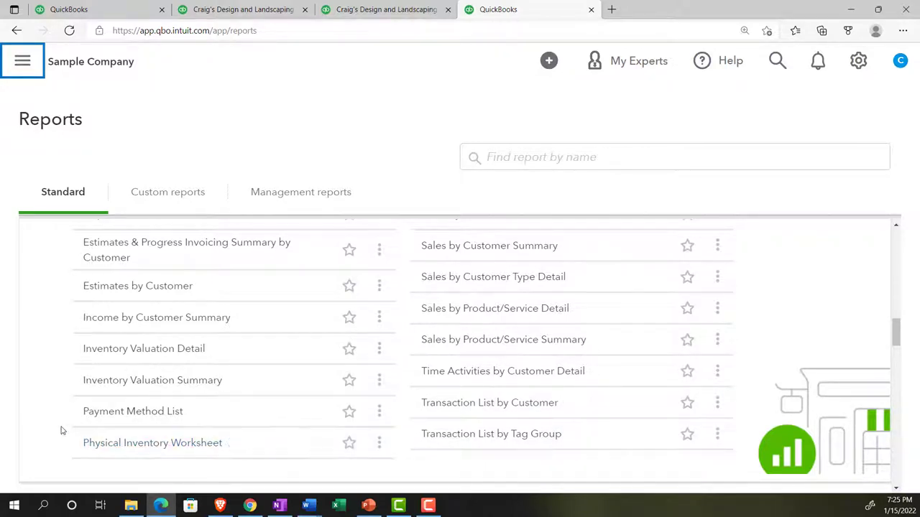
scroll(56, 368, up, 1)
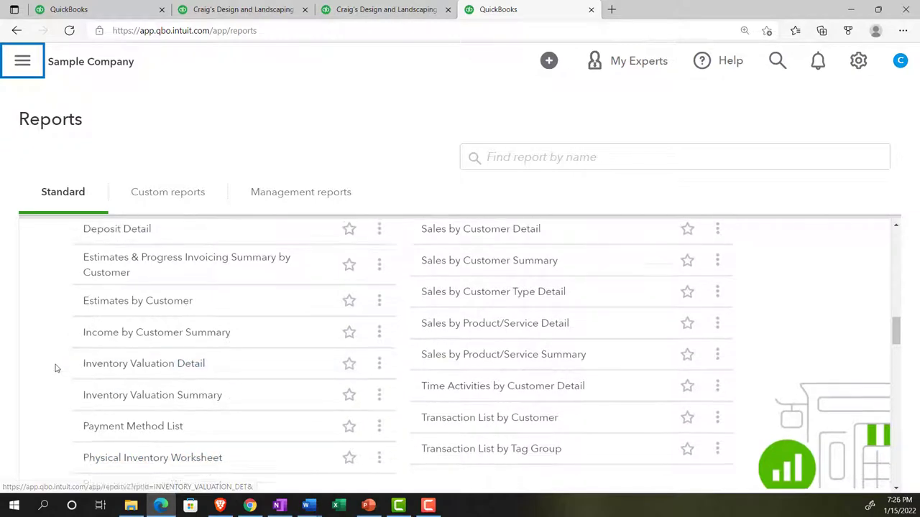
scroll(55, 368, up, 1)
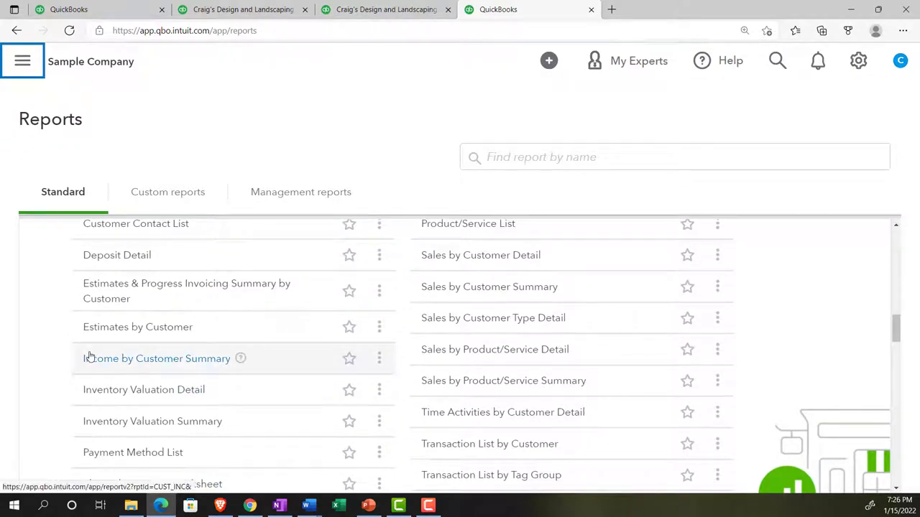
scroll(89, 357, up, 1)
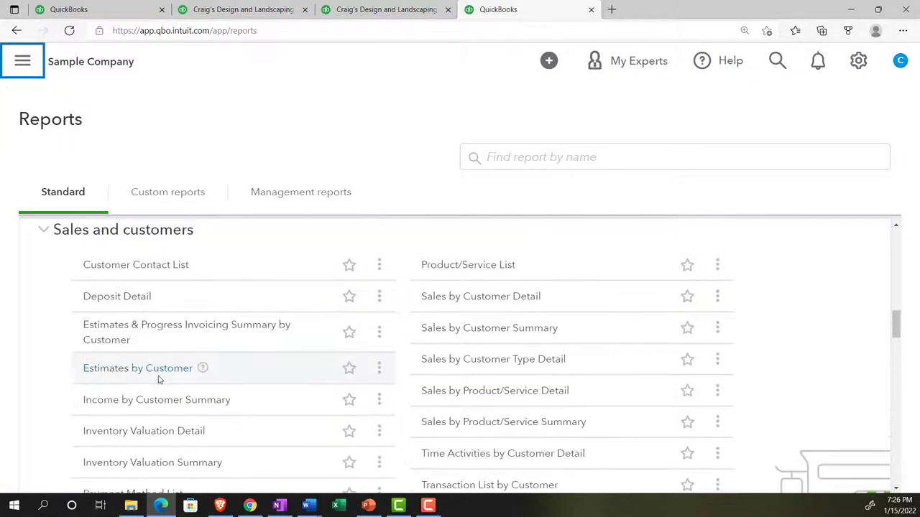
Open the Income by Customer Summary report and run it for 01/01/2021 to 12/31/2021.
click(156, 401)
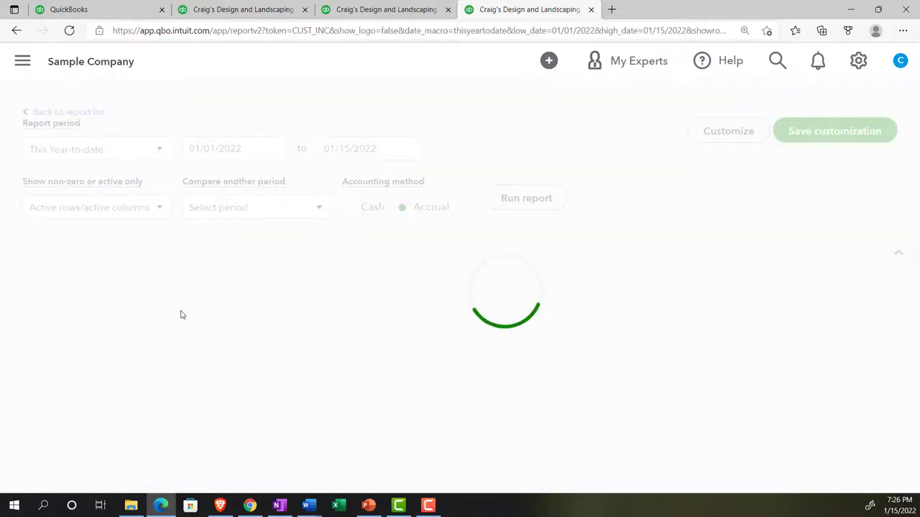
click(247, 179)
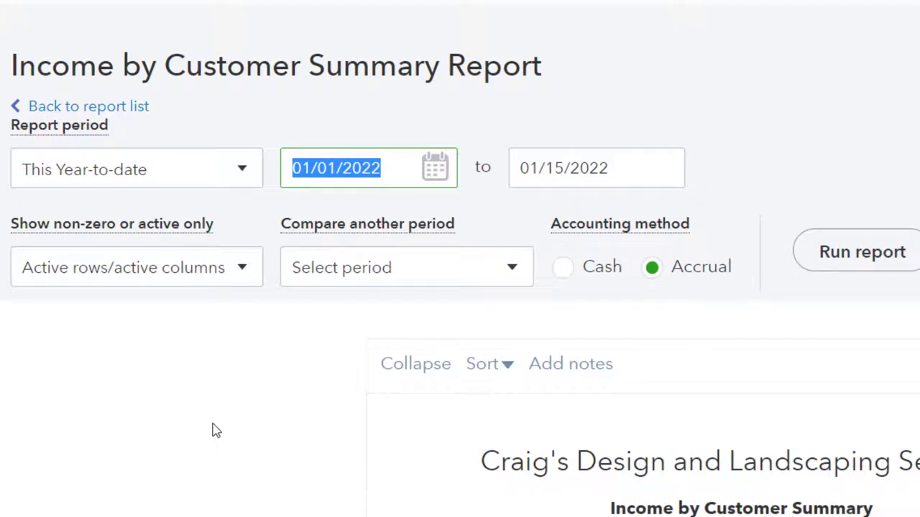
text(010121)
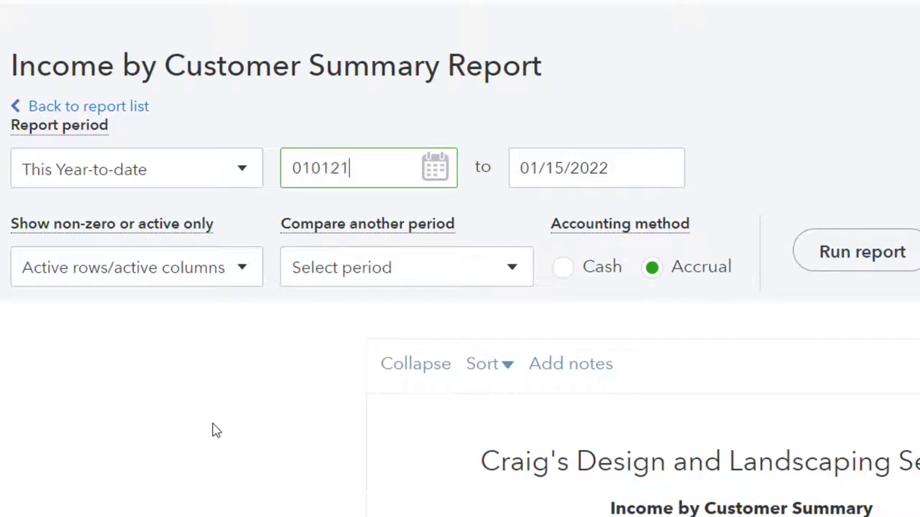
key(Tab)
text(12/31/2021)
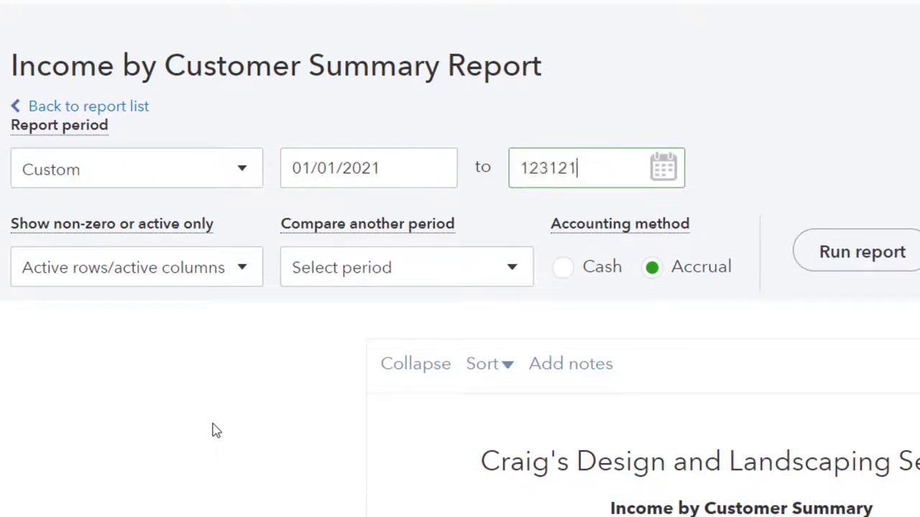
key(Tab)
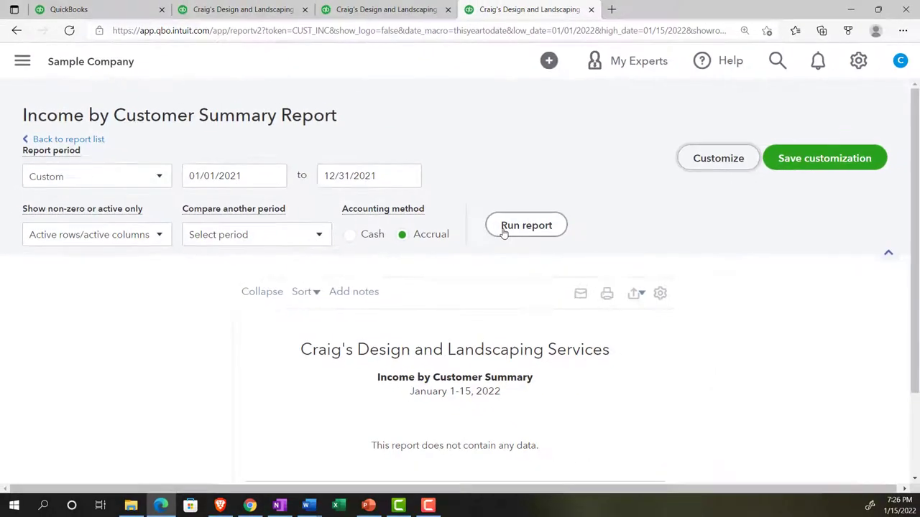
click(526, 226)
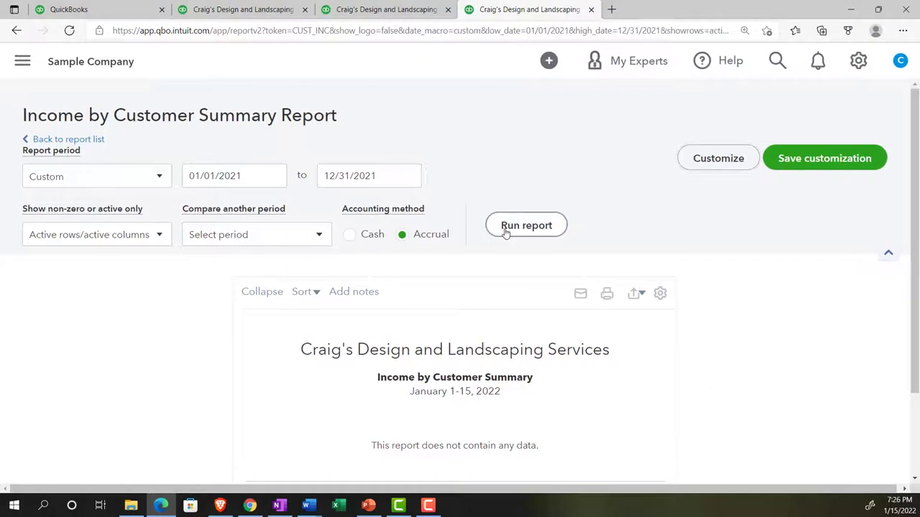
Review the customer rows in the enlarged report and drill into the expenses of the first sub-customer under Freeman Sporting Goods.
scroll(503, 232, down, 3)
key(ctrl+plus)
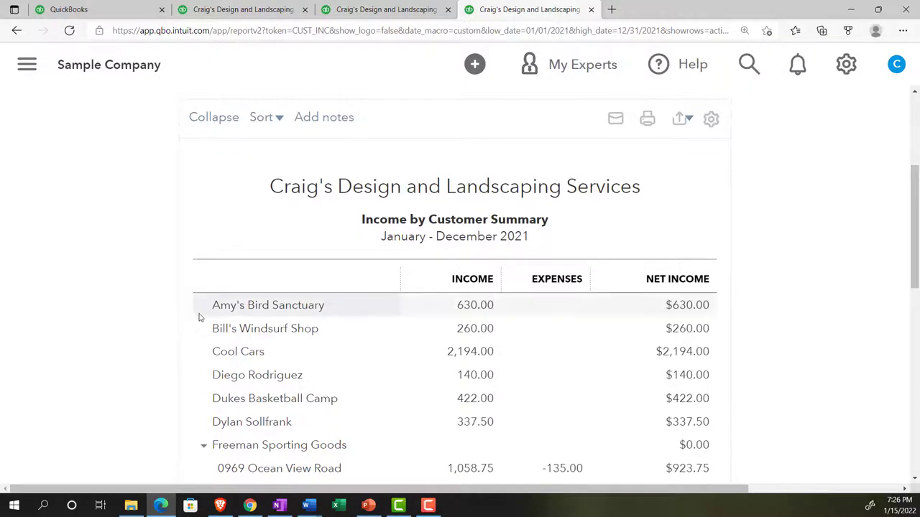
scroll(200, 316, down, 1)
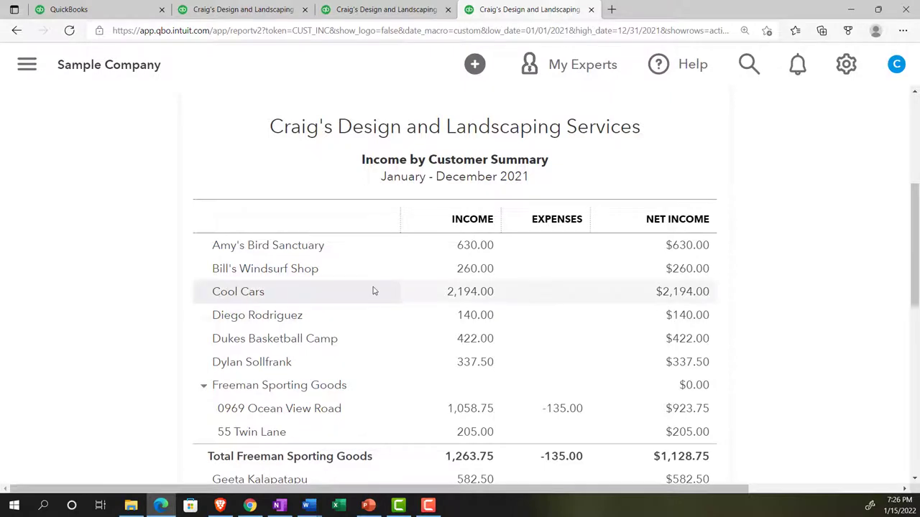
scroll(372, 290, down, 1)
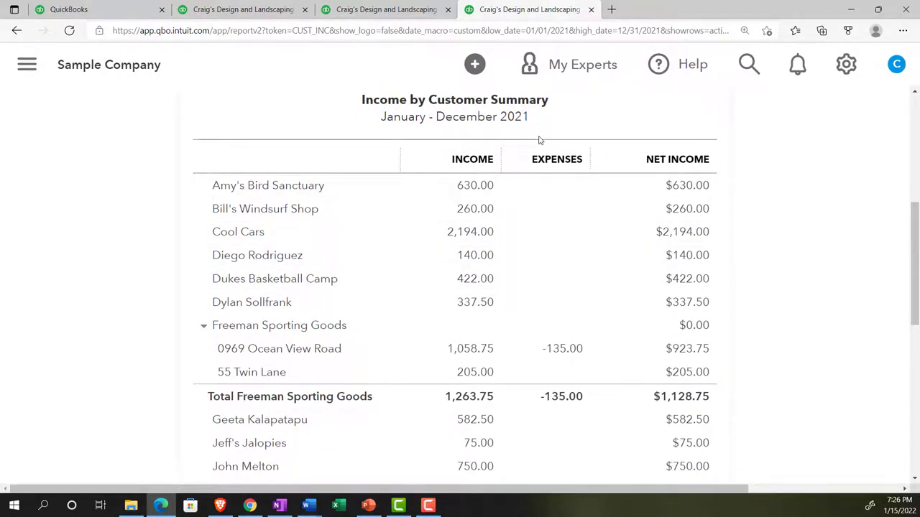
scroll(540, 140, down, 2)
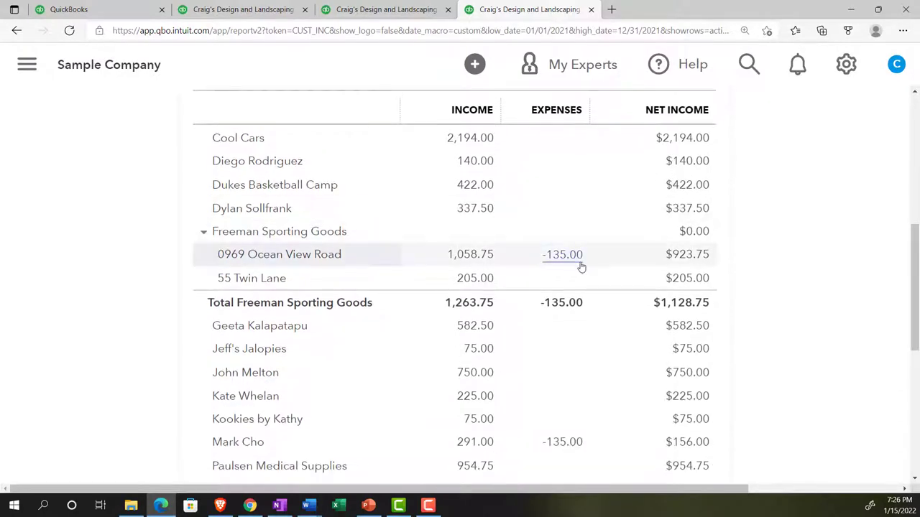
click(568, 263)
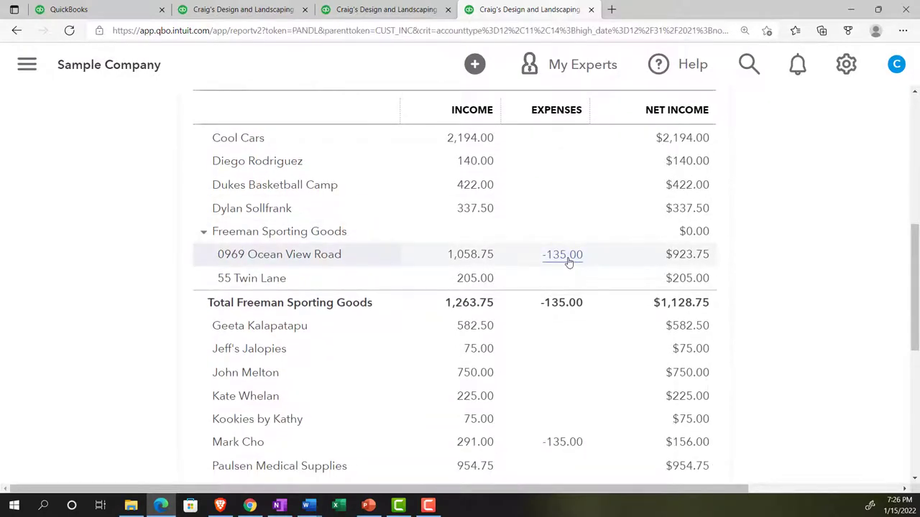
scroll(460, 355, down, 1)
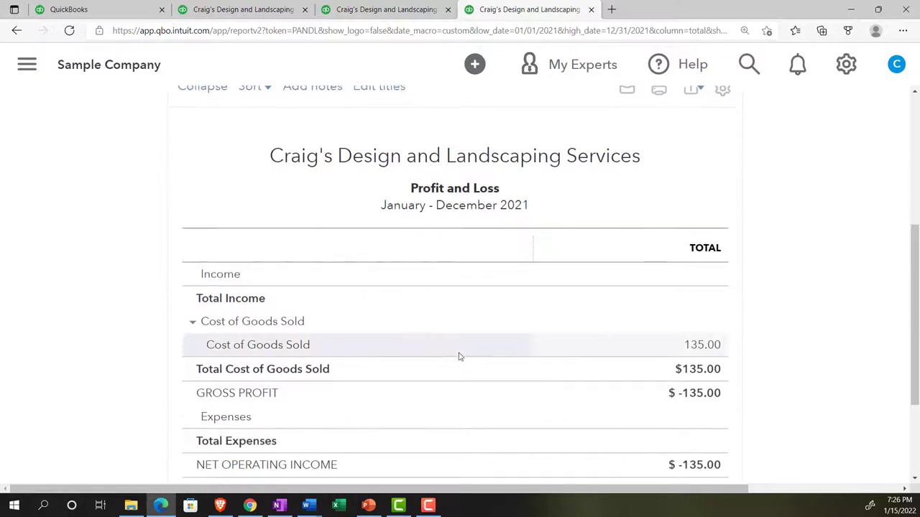
Review the drilled-down Profit and Loss, return to the Income by Customer Summary and examine its remaining customer rows through to the total.
scroll(607, 333, down, 1)
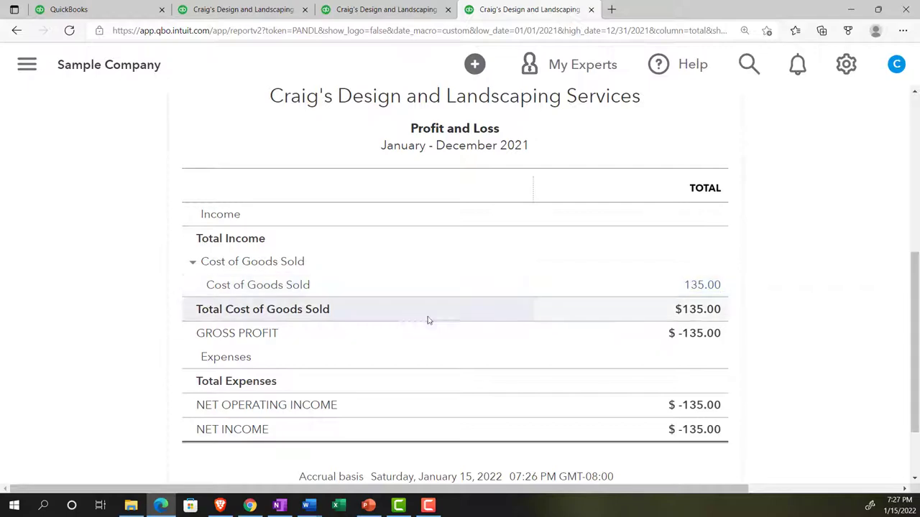
scroll(426, 318, up, 4)
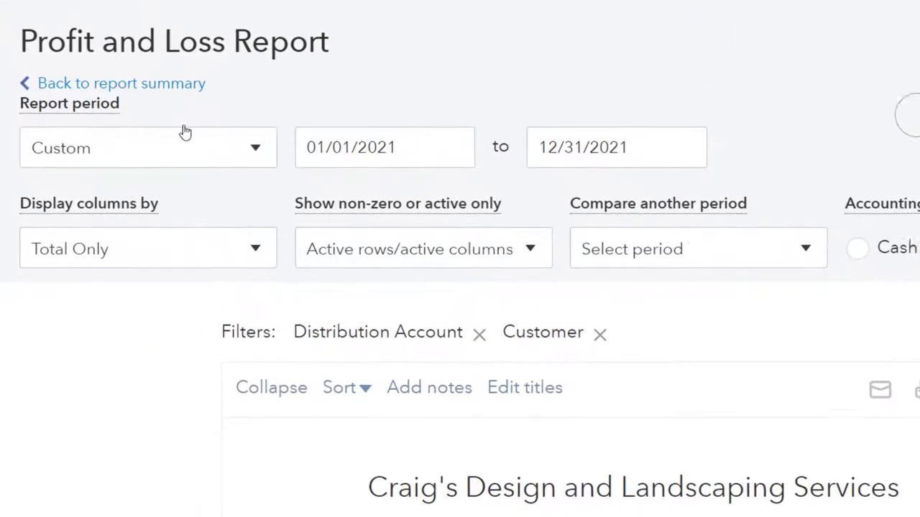
click(143, 137)
scroll(226, 382, down, 5)
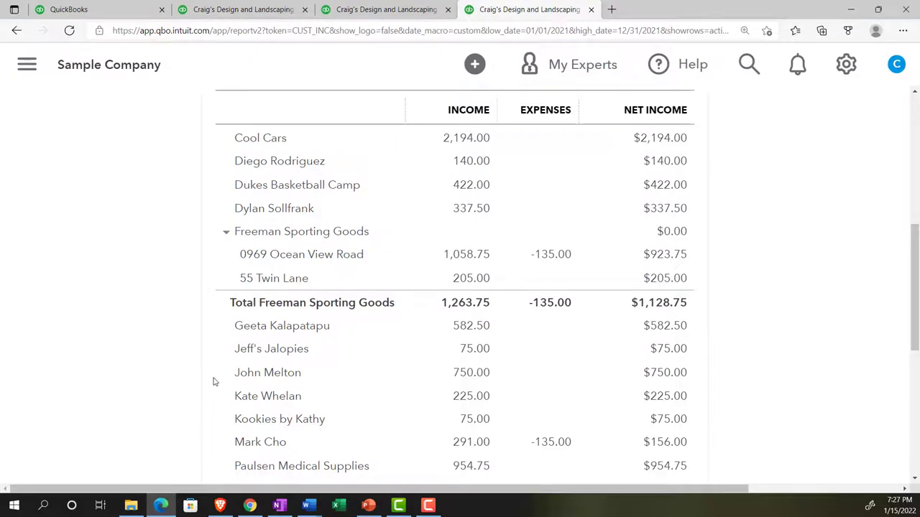
scroll(212, 381, down, 3)
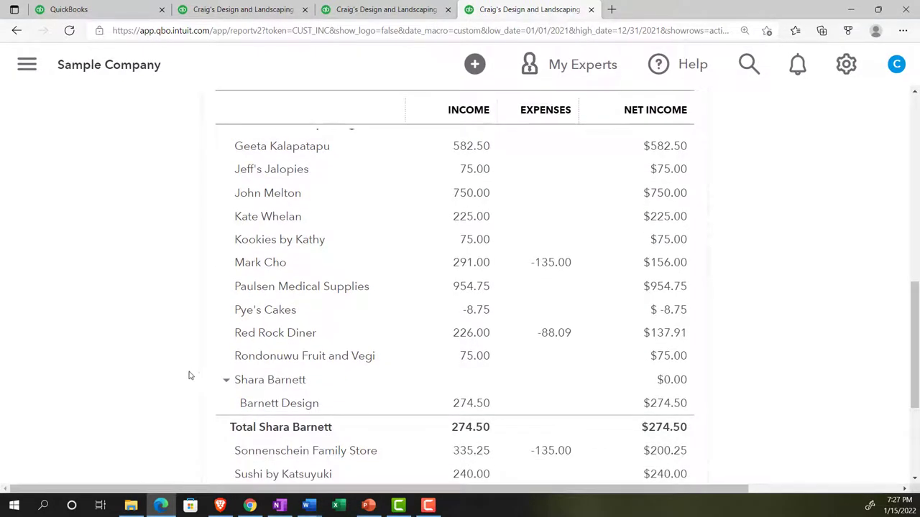
scroll(189, 374, down, 3)
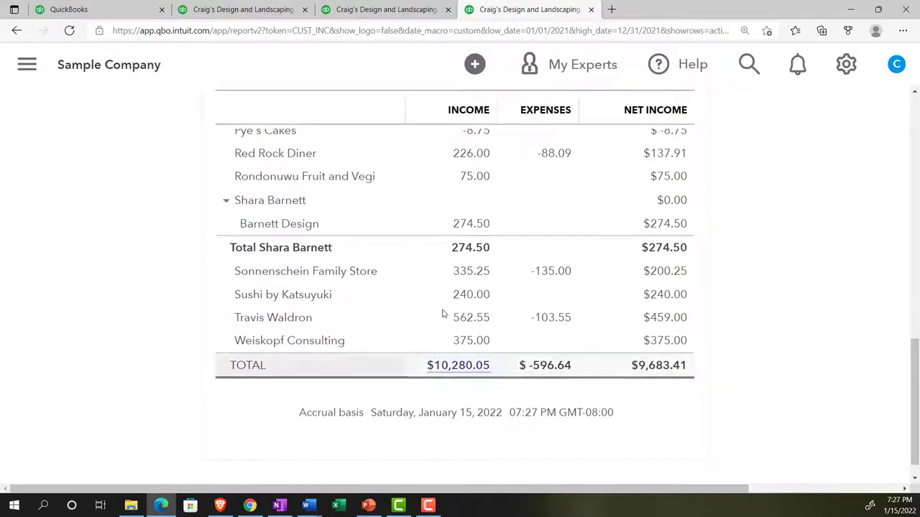
Compare the total income on the 2021 Profit and Loss with the income total of the Income by Customer Summary.
click(375, 9)
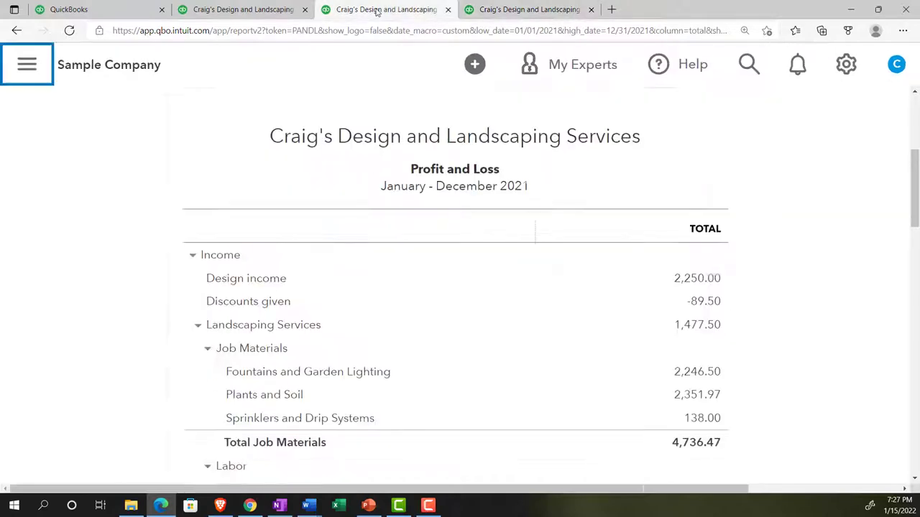
scroll(324, 367, down, 3)
scroll(324, 358, down, 2)
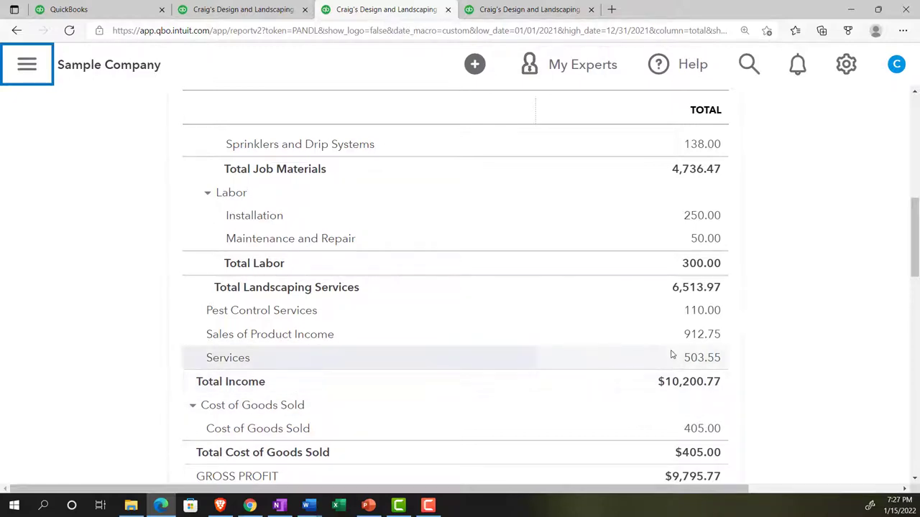
click(496, 10)
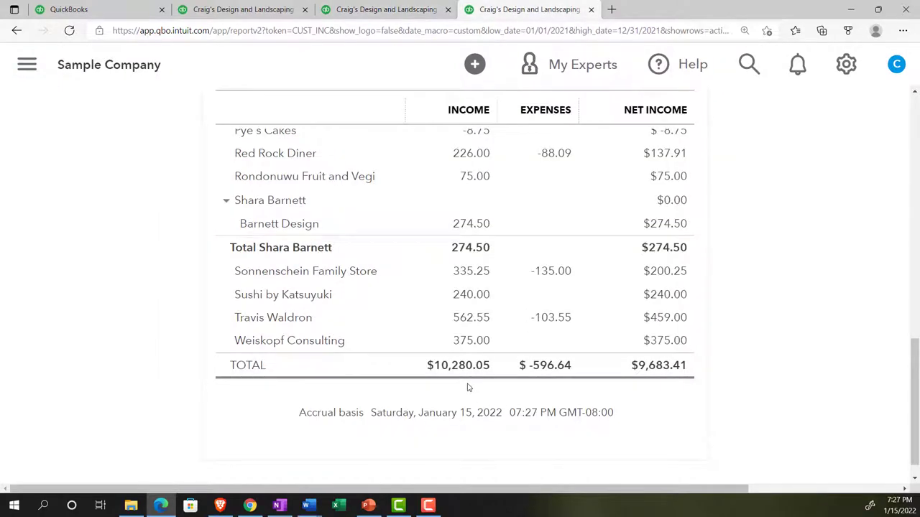
click(386, 10)
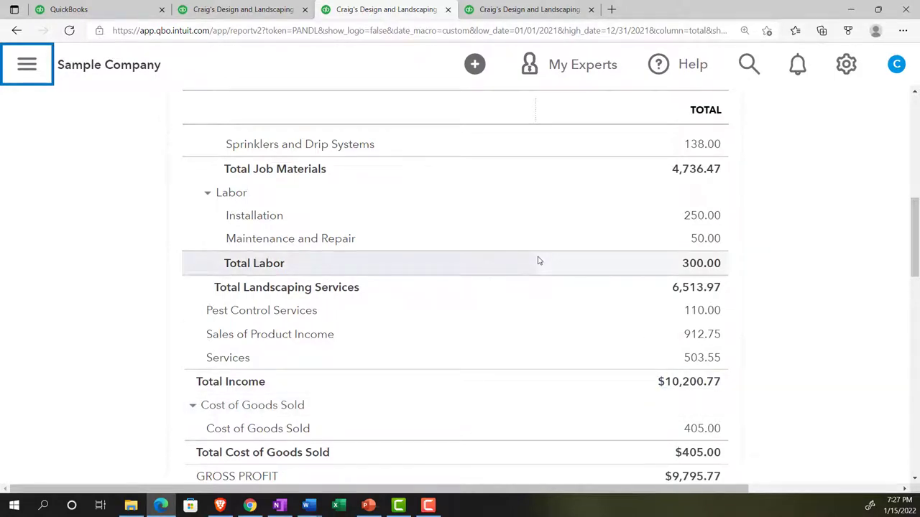
Examine the assets and liabilities on the December 31, 2021 Balance Sheet and the income accounts on the Profit and Loss.
click(264, 11)
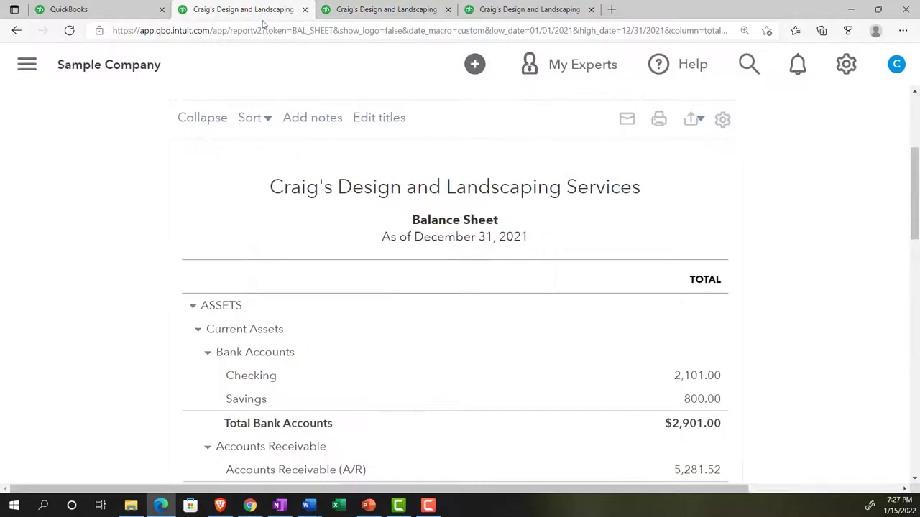
scroll(194, 302, down, 2)
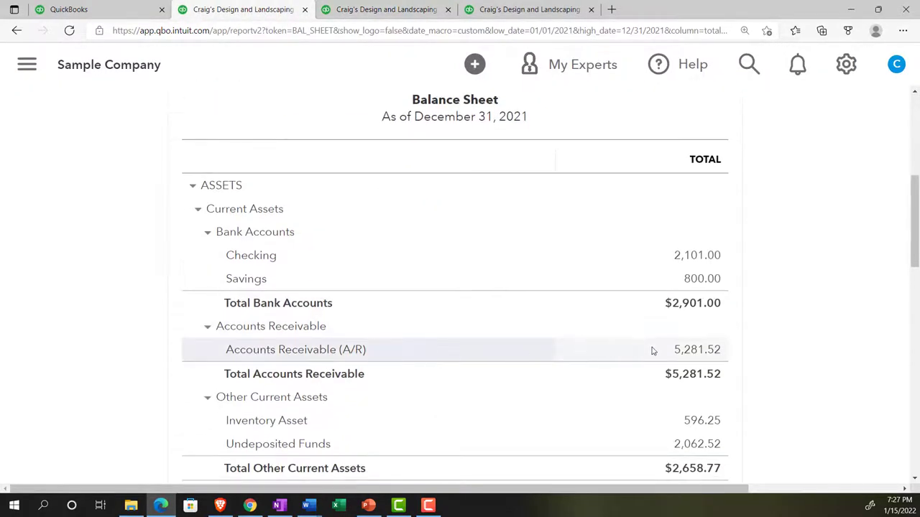
scroll(693, 350, down, 2)
scroll(693, 350, down, 3)
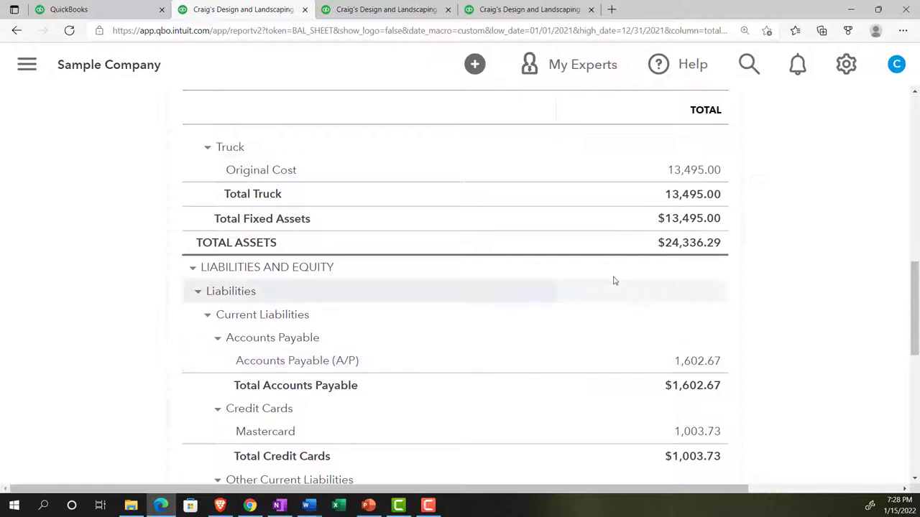
click(387, 9)
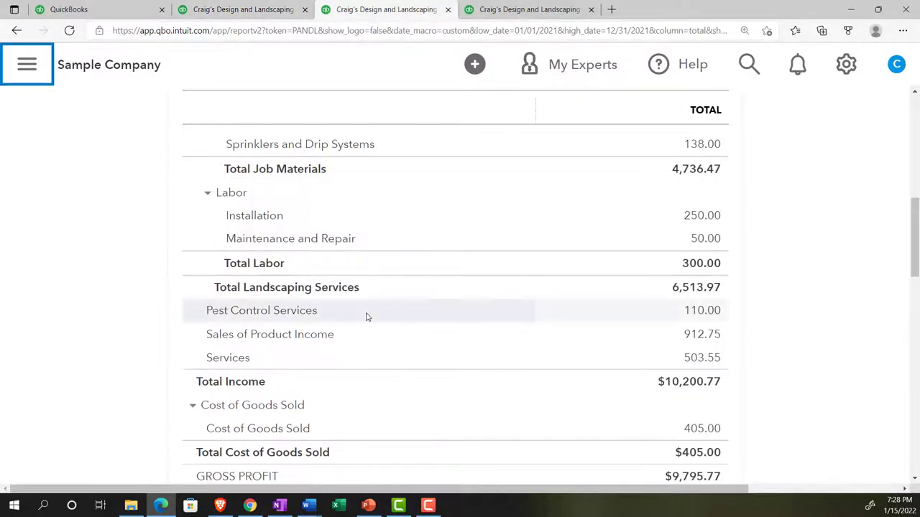
scroll(367, 317, up, 3)
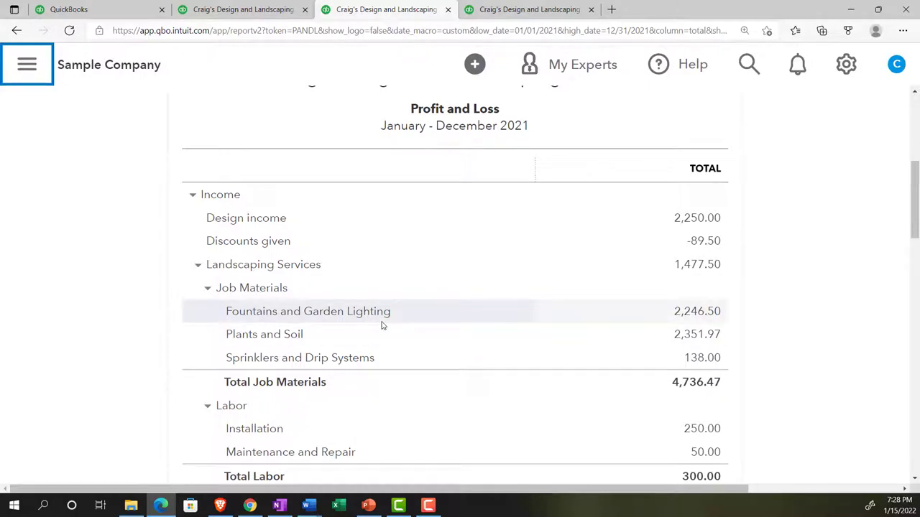
View the enlarged list of new transaction types in the company home tab and return to the Profit and Loss.
click(116, 11)
key(ctrl+plus)
click(96, 124)
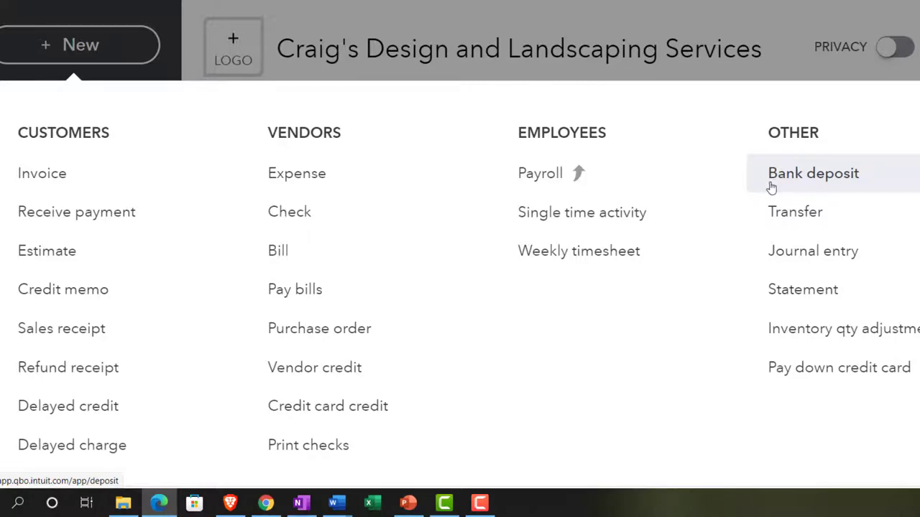
click(368, 9)
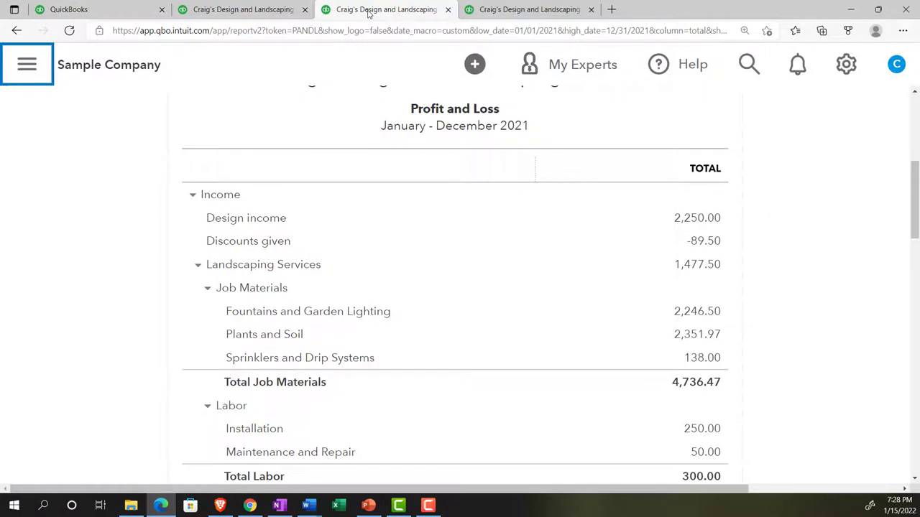
Duplicate the Income by Customer Summary browser tab, open the Reports list in the copy and collapse the navigation pane.
click(506, 11)
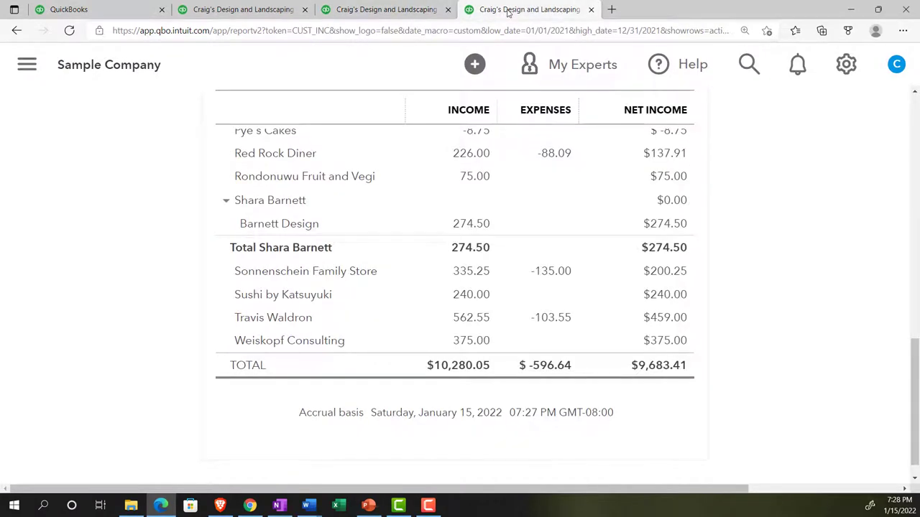
right_click(508, 11)
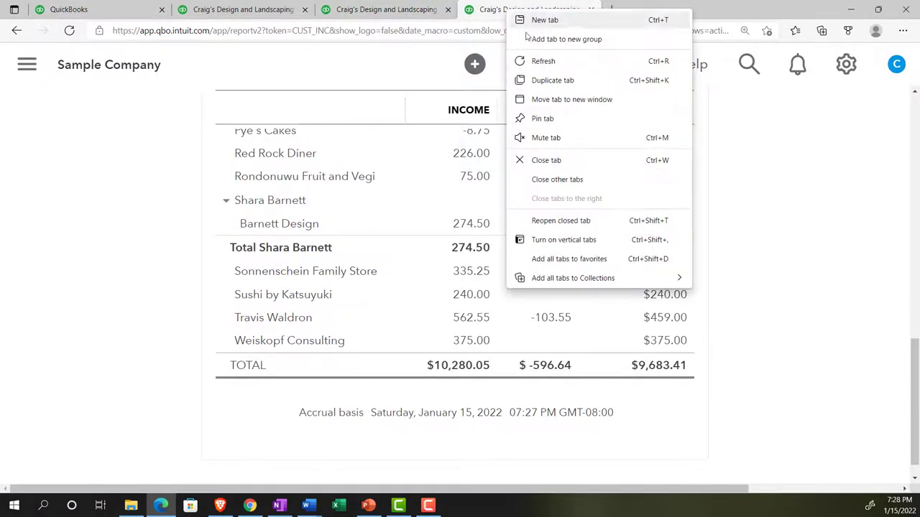
click(553, 81)
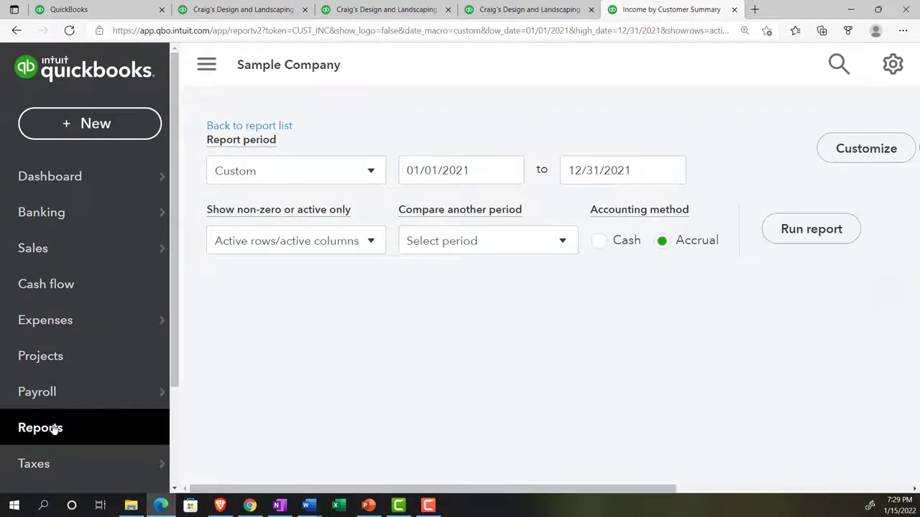
click(55, 429)
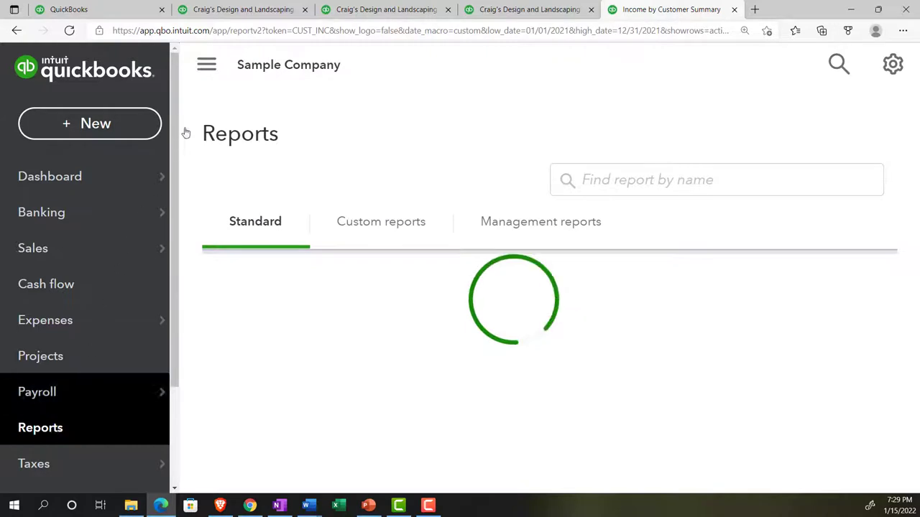
click(206, 66)
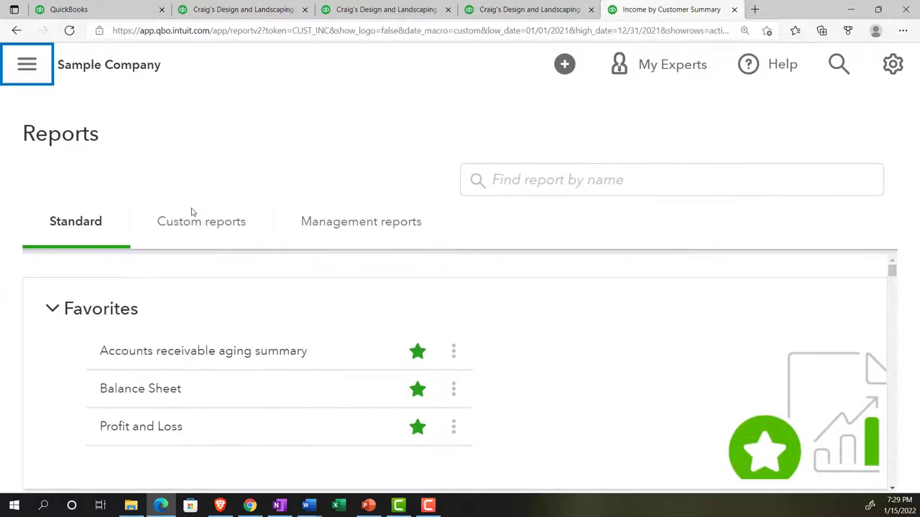
Reduce the page zoom and open the Sales by Customer Summary report from the Sales and customers section.
key(ctrl+minus)
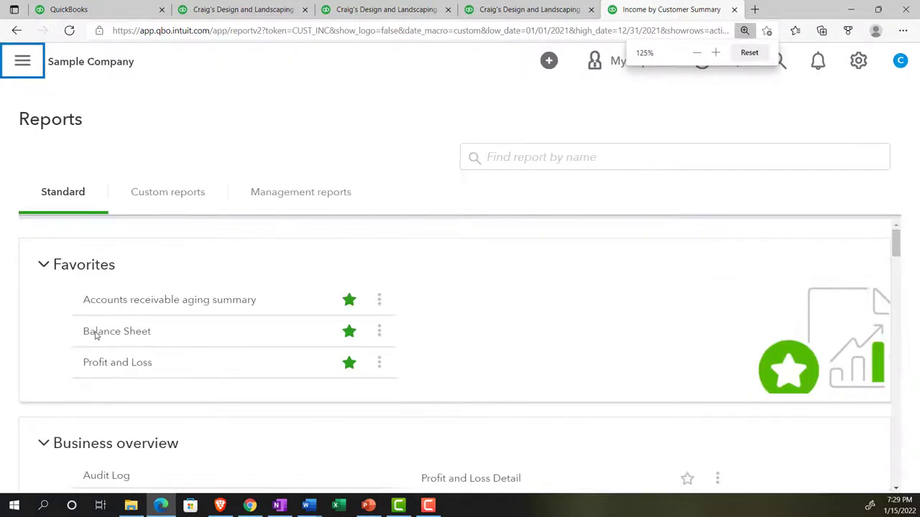
key(ctrl+minus)
scroll(201, 297, down, 4)
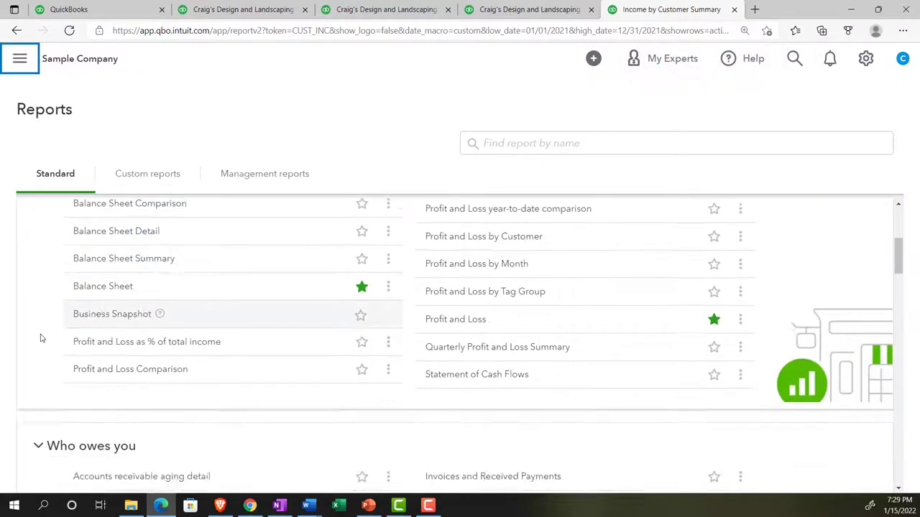
scroll(41, 338, down, 5)
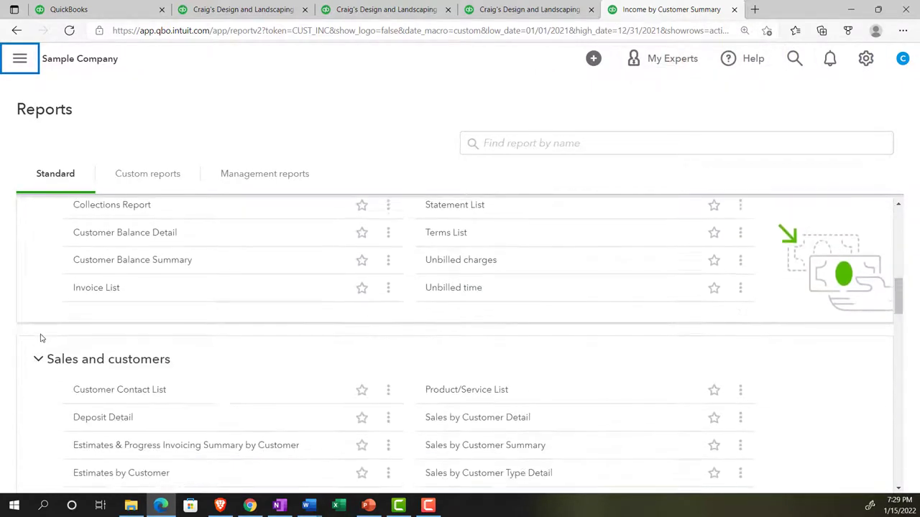
scroll(41, 338, down, 2)
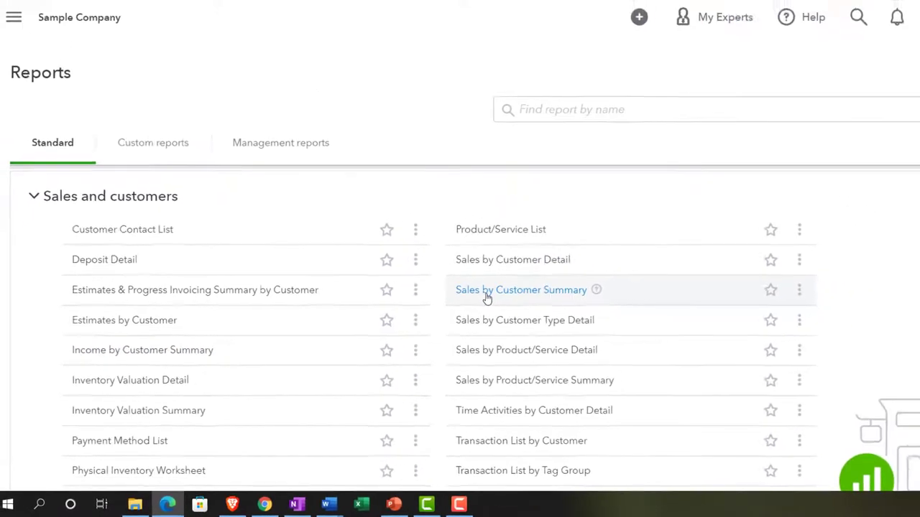
click(541, 261)
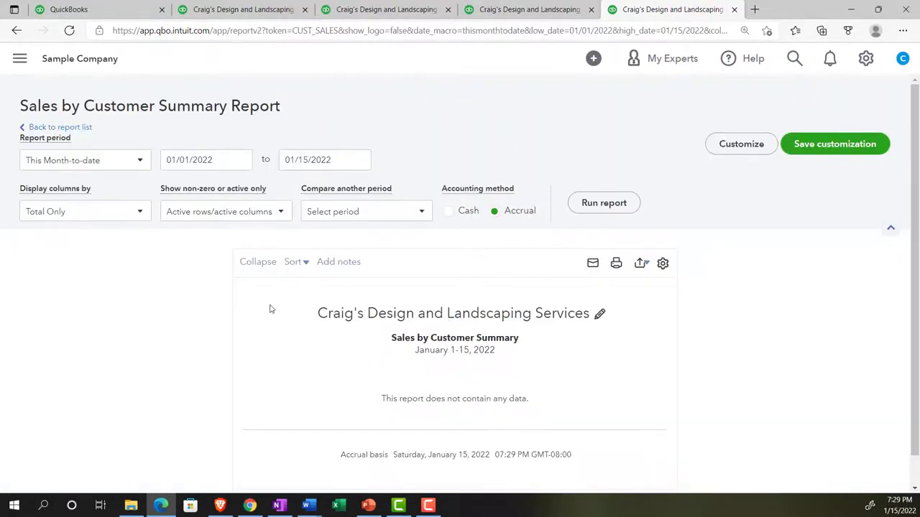
Set the Sales by Customer Summary period to 01/01/2021 through 12/31/2021 and run the report.
click(217, 162)
key(Tab)
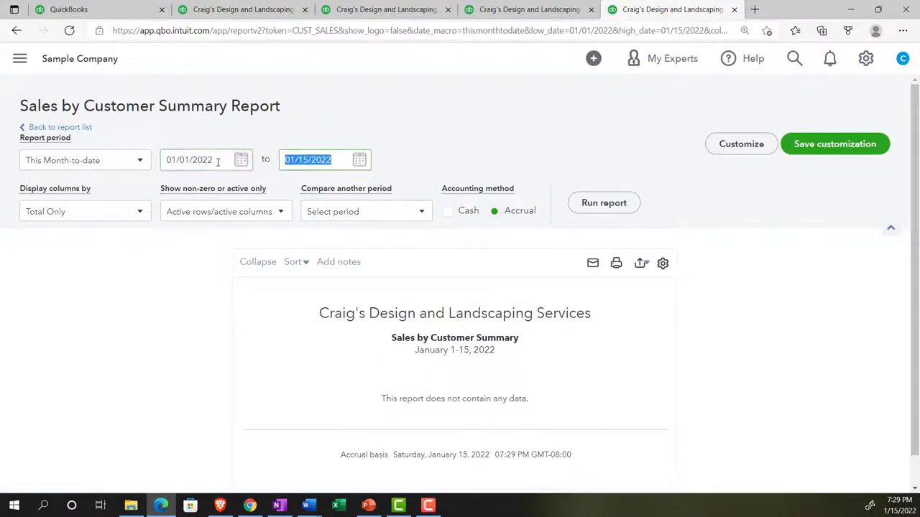
click(218, 162)
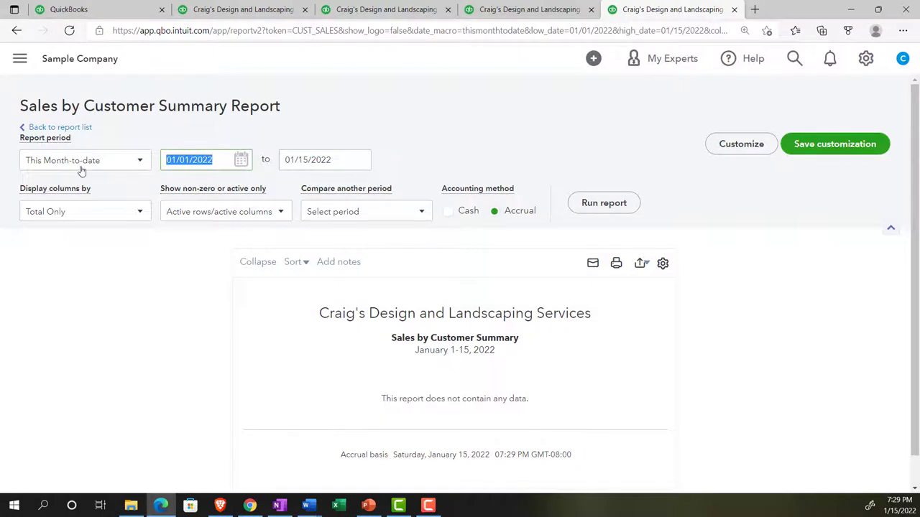
text(01/01/2021)
key(Tab)
text(12312021)
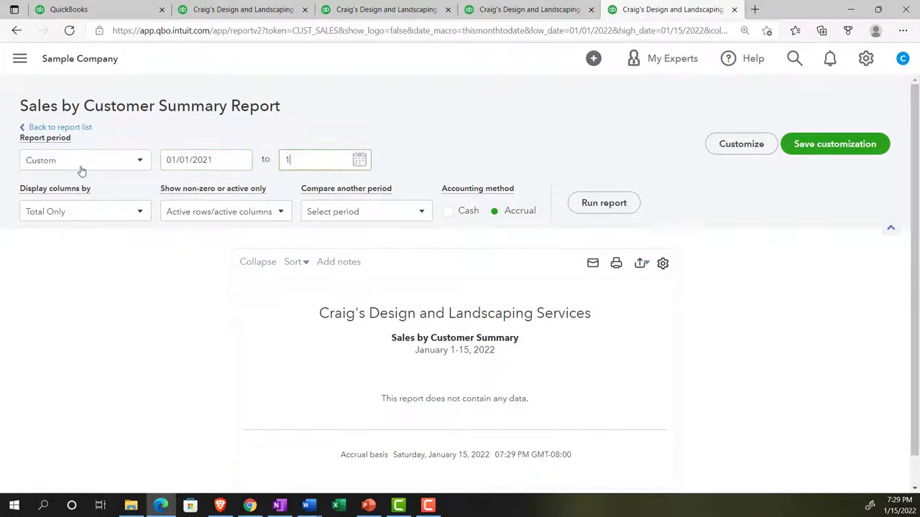
key(Tab)
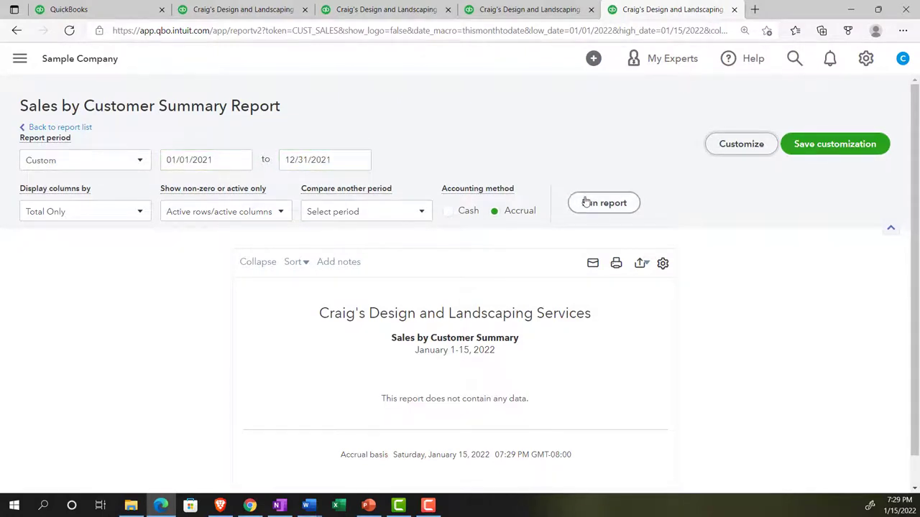
click(578, 201)
Review the customer totals in the enlarged Sales by Customer Summary and compare its total with the Income by Customer Summary.
scroll(285, 304, down, 2)
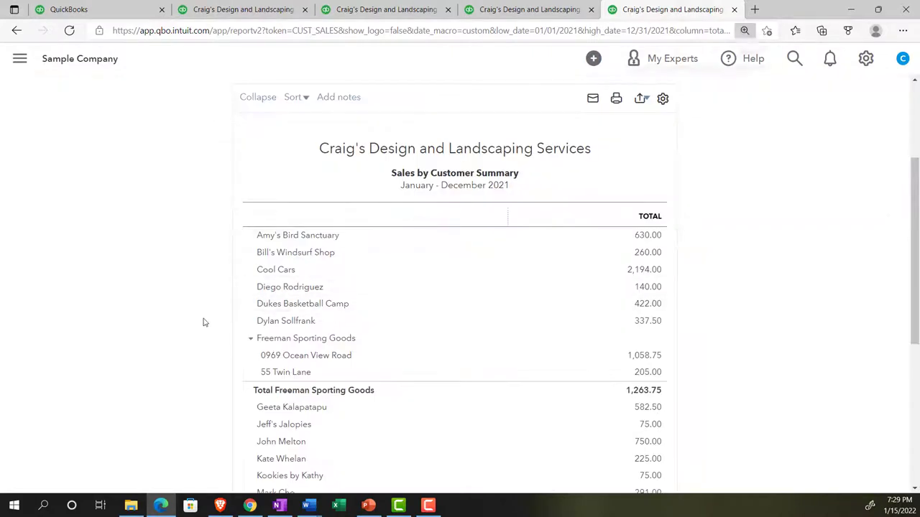
key(ctrl+plus)
key(ctrl+plus)
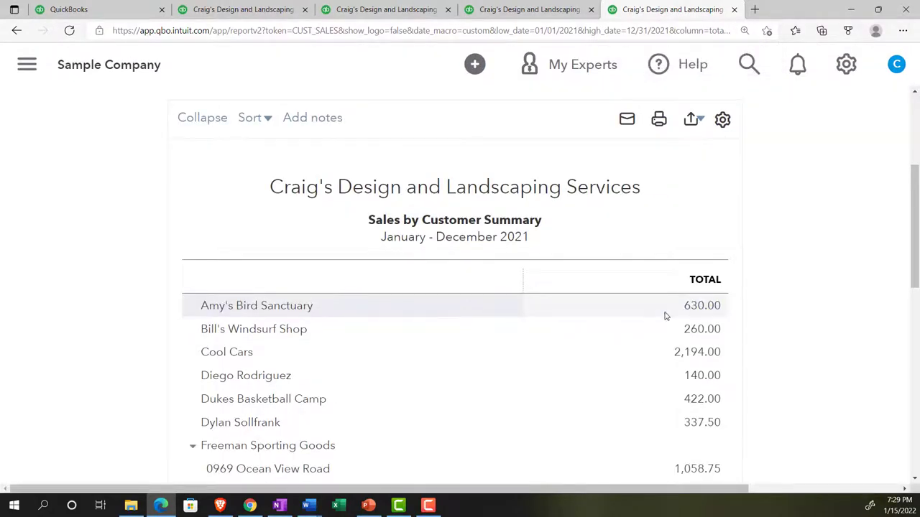
scroll(665, 316, down, 5)
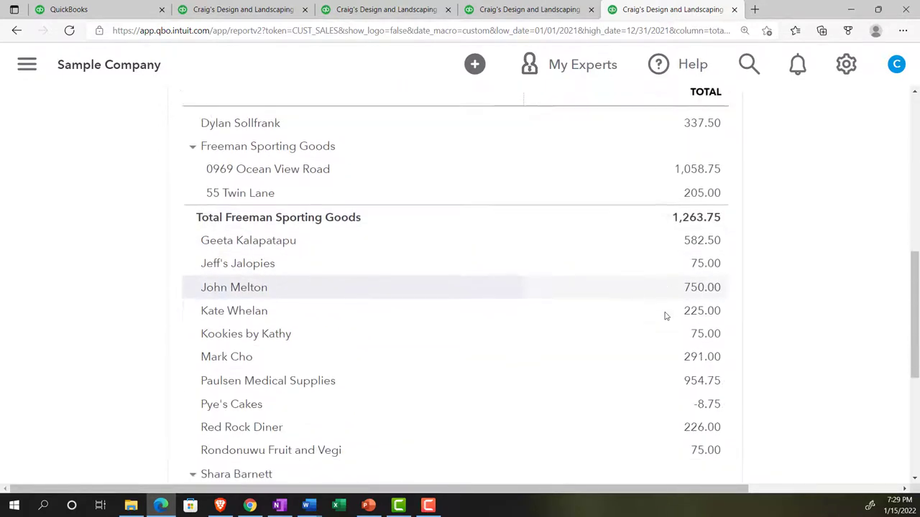
scroll(666, 316, down, 3)
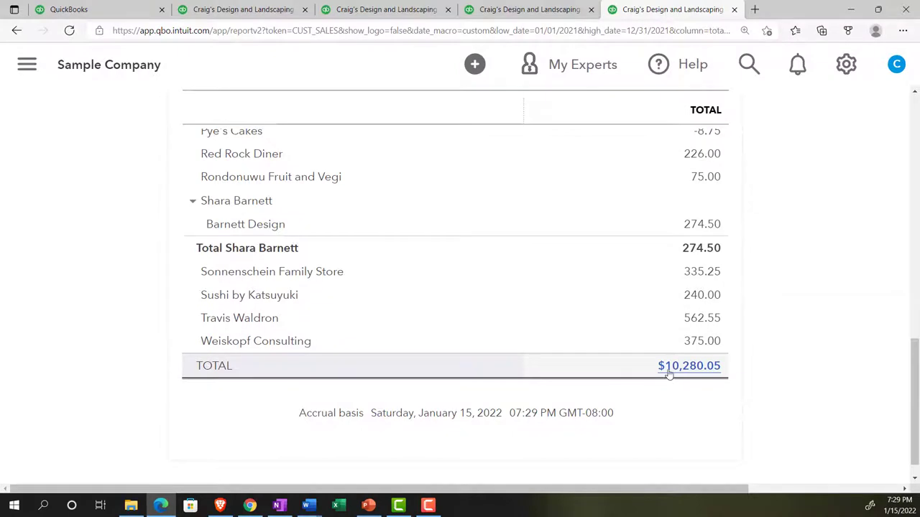
click(527, 10)
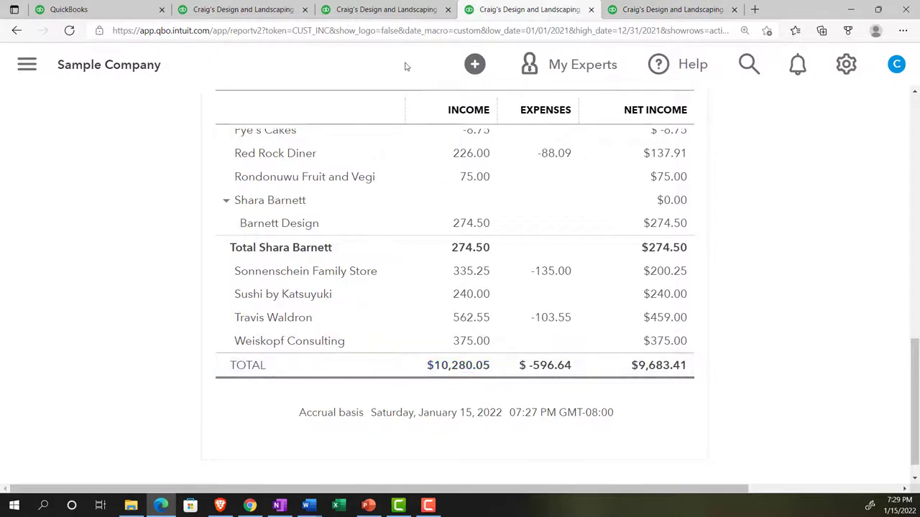
Compare the total income on the 2021 Profit and Loss with the total of the Sales by Customer Summary.
click(392, 16)
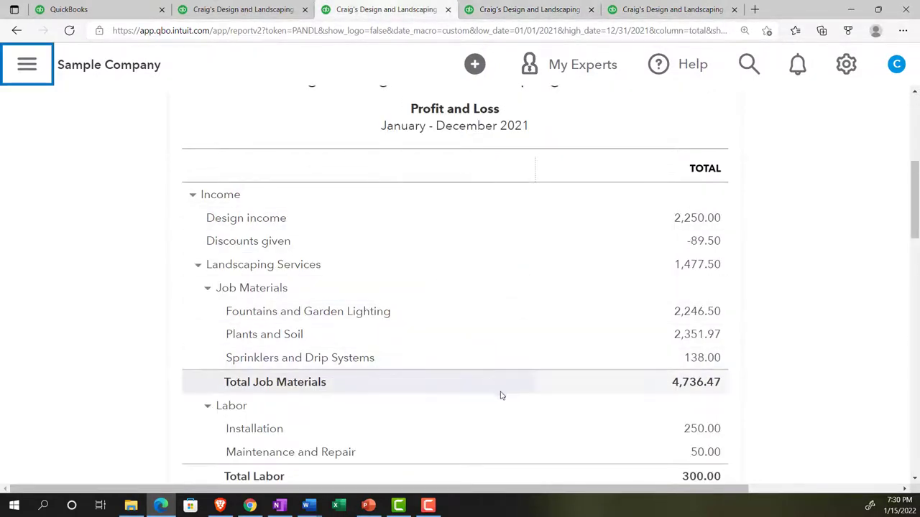
scroll(499, 396, down, 1)
scroll(501, 395, down, 2)
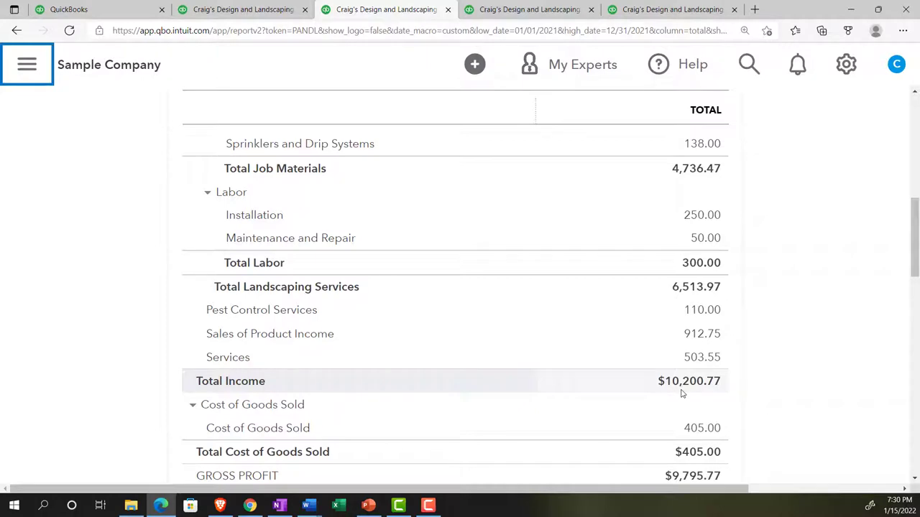
click(637, 10)
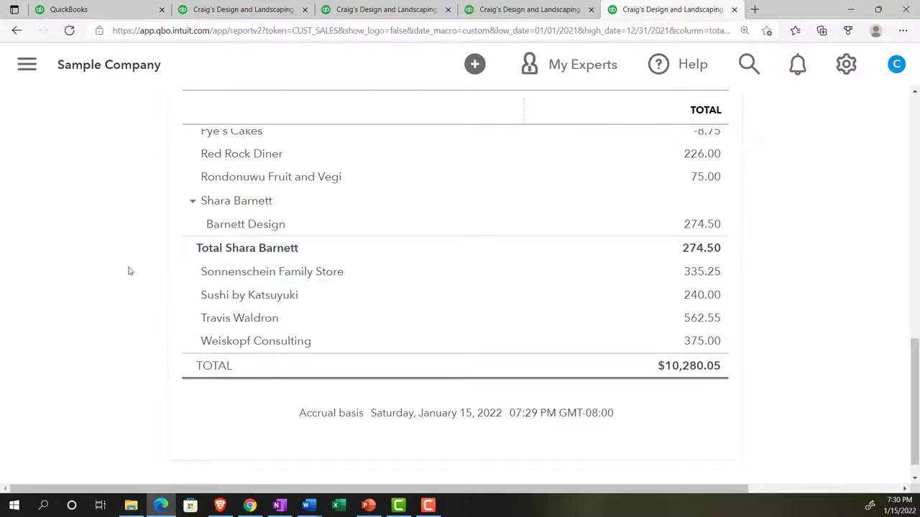
Return to the Reports list, collapse the navigation pane and open Sales by Customer Detail from the Sales and customers section.
scroll(130, 269, up, 3)
scroll(131, 270, up, 10)
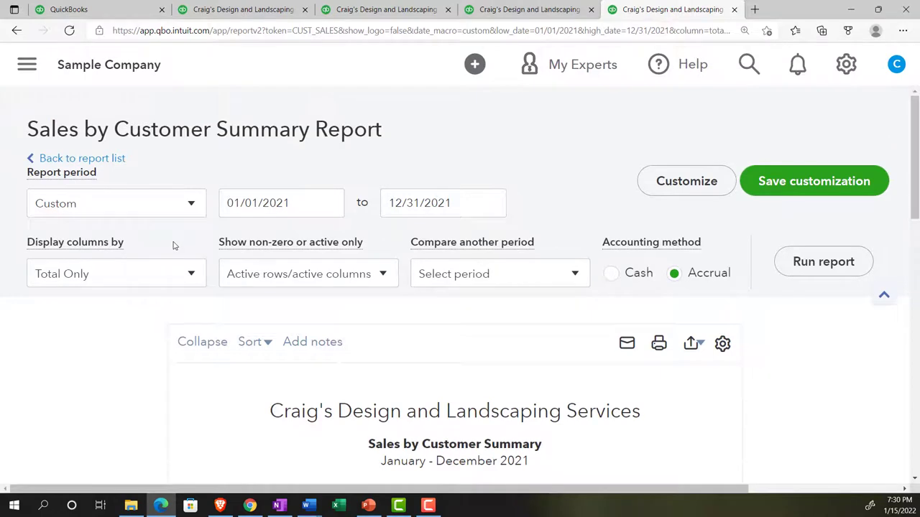
click(26, 65)
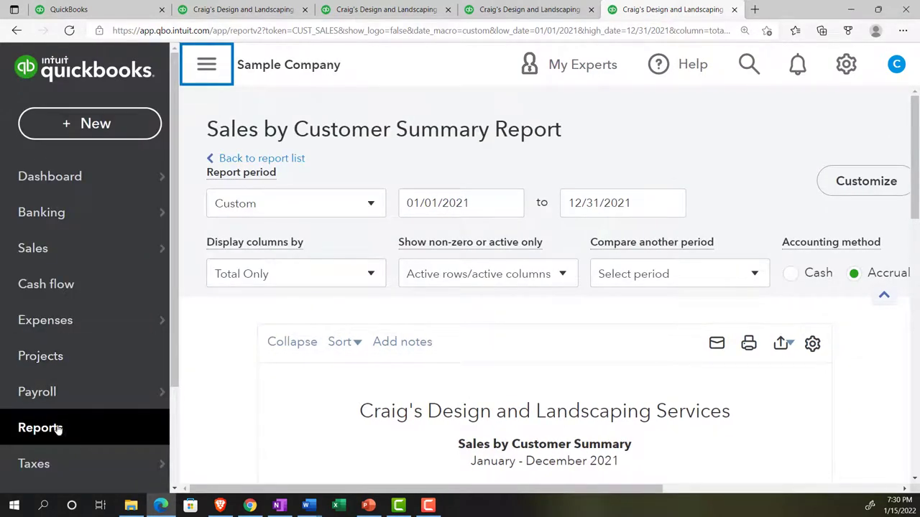
click(57, 429)
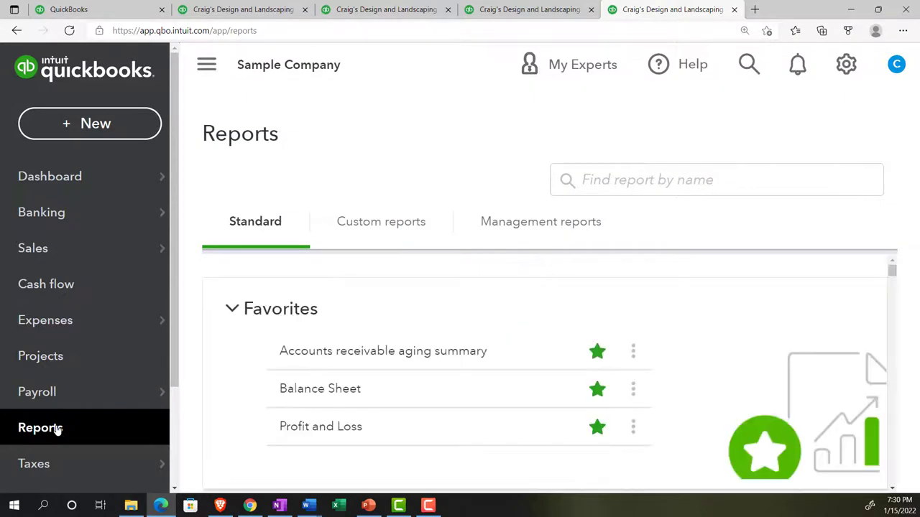
click(196, 68)
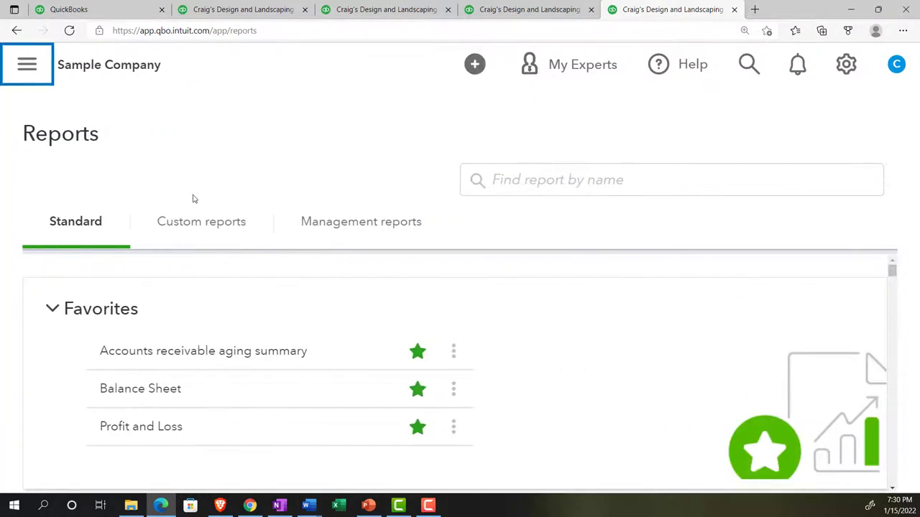
scroll(48, 355, down, 5)
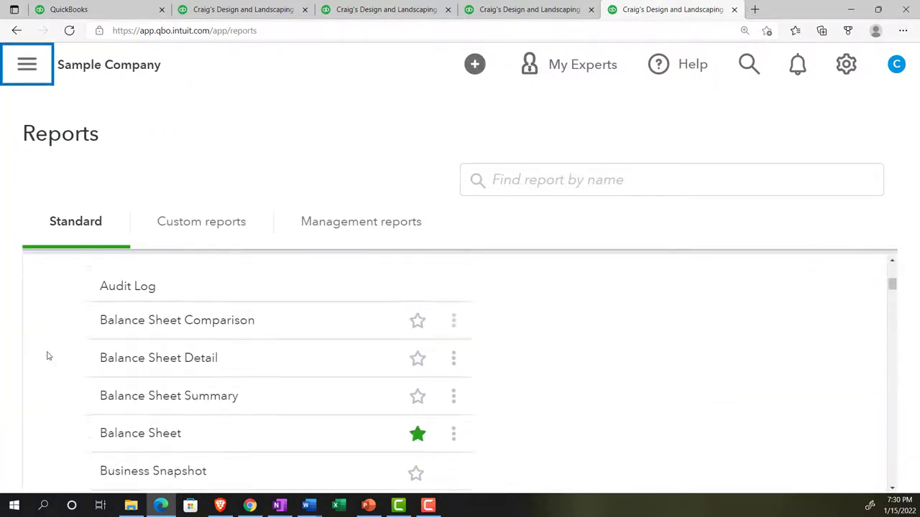
scroll(48, 355, down, 1)
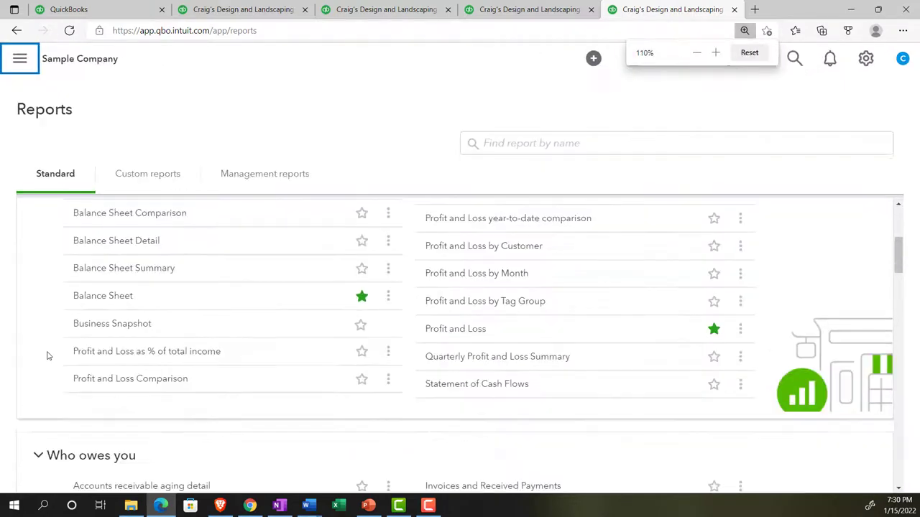
scroll(48, 355, down, 6)
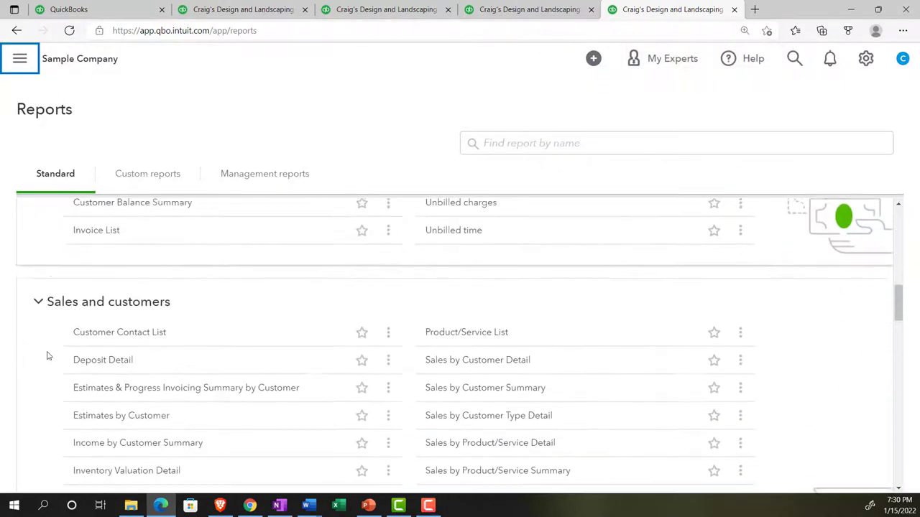
scroll(47, 355, down, 1)
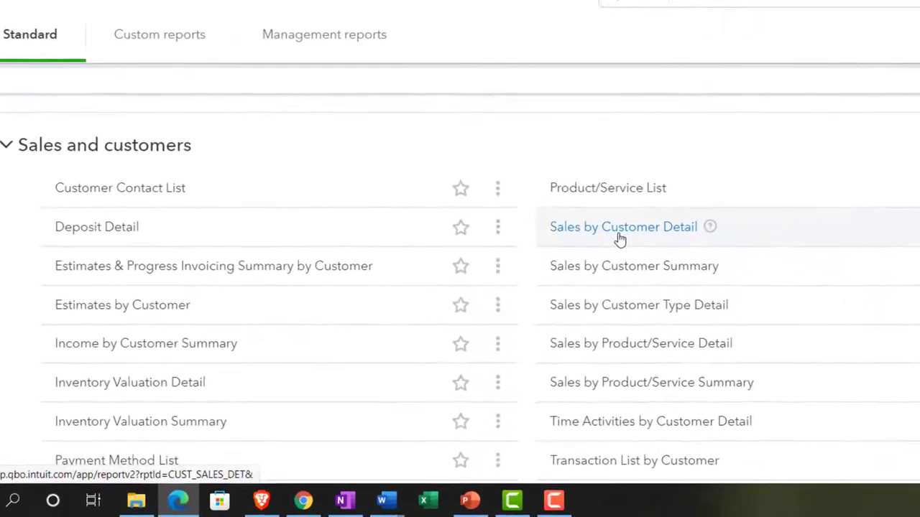
click(618, 230)
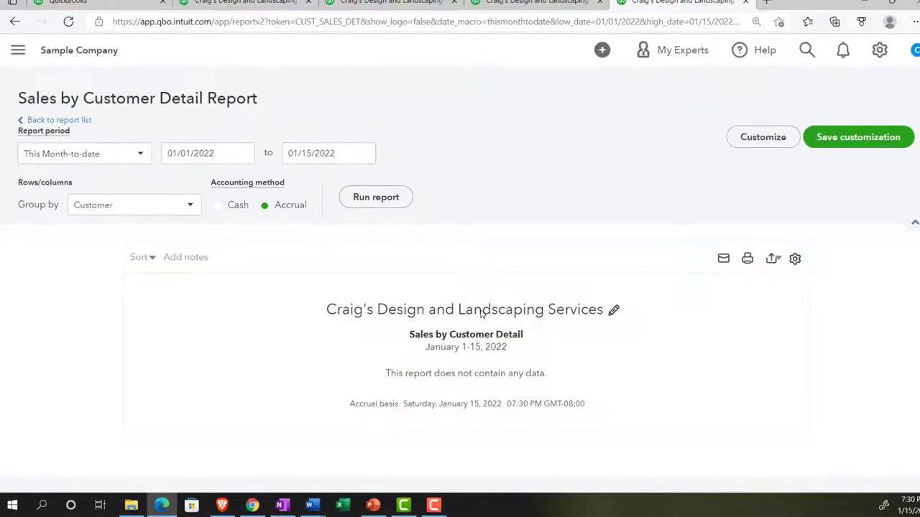
Set the Sales by Customer Detail period to 01/01/2021 through 12/31/2021 and run the report.
click(201, 159)
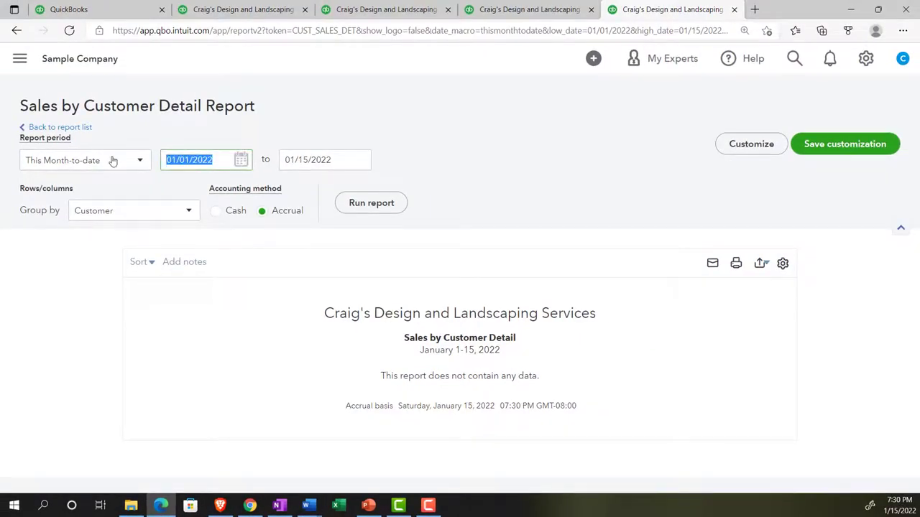
text(01)
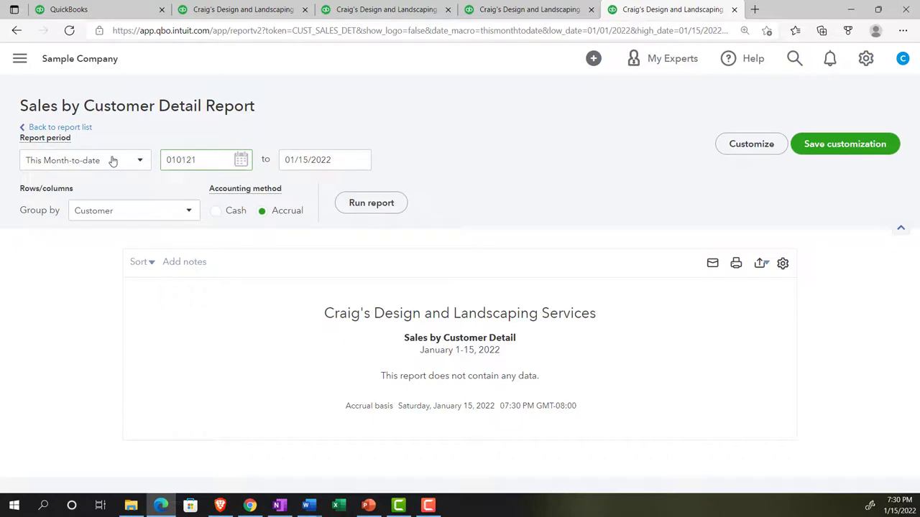
key(Tab)
text(1)
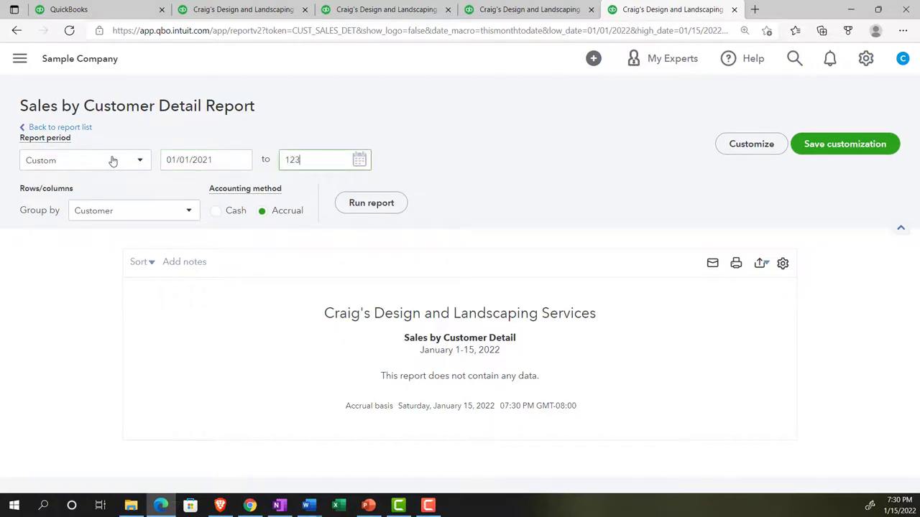
text(2/31/2021)
key(Tab)
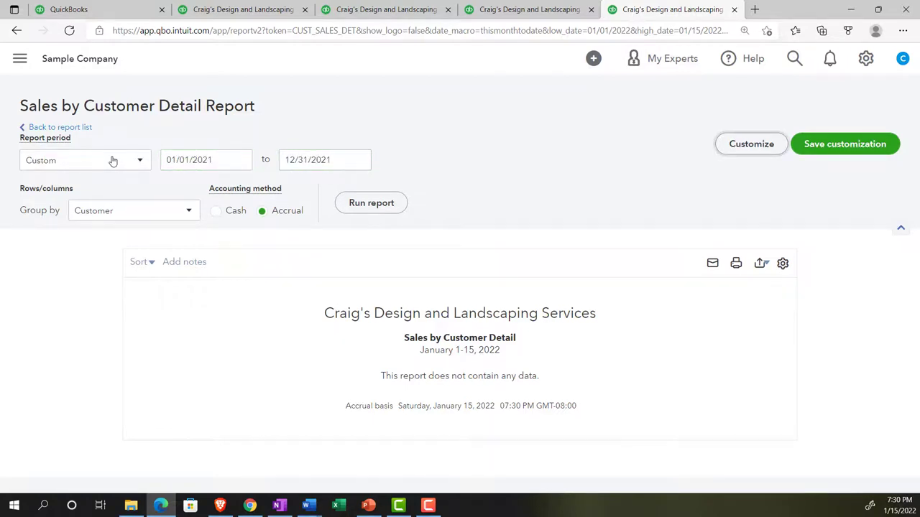
click(387, 210)
Review the transactions listed under each customer in Sales by Customer Detail, down to the report total.
scroll(388, 209, down, 3)
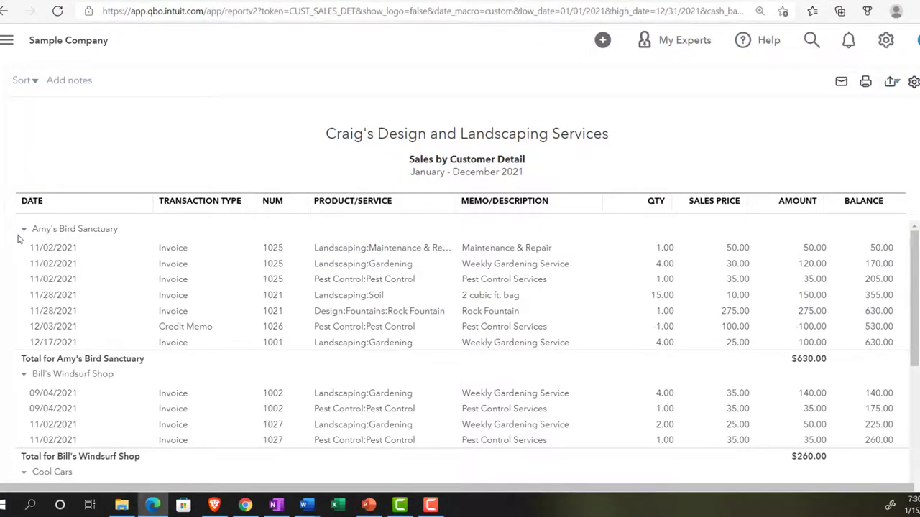
scroll(29, 270, down, 6)
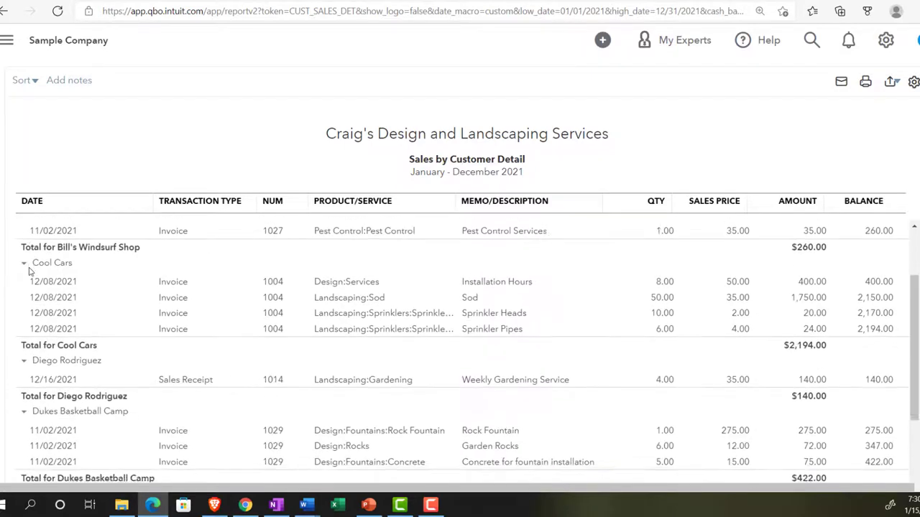
scroll(29, 270, down, 8)
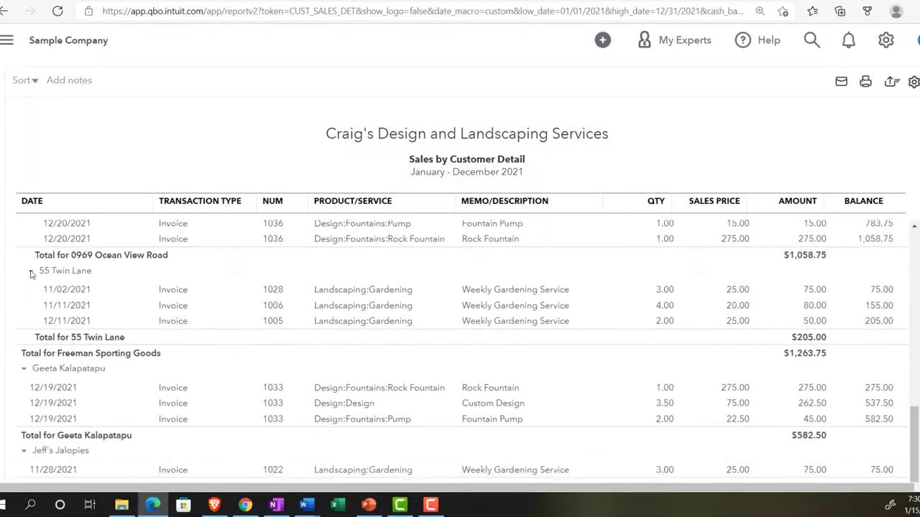
scroll(31, 273, down, 8)
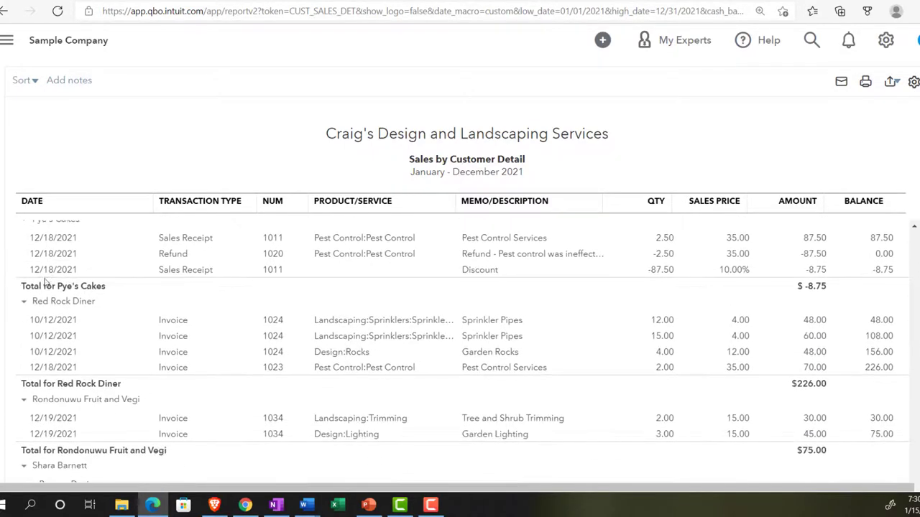
scroll(201, 345, down, 5)
scroll(205, 356, down, 4)
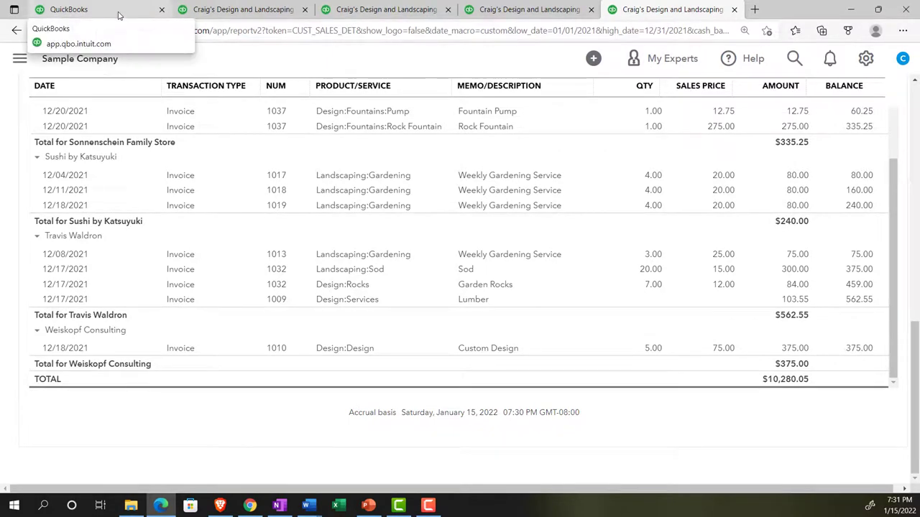
Switch to the homepage browser tab, open the All Sales transaction list and collapse the navigation pane.
click(119, 13)
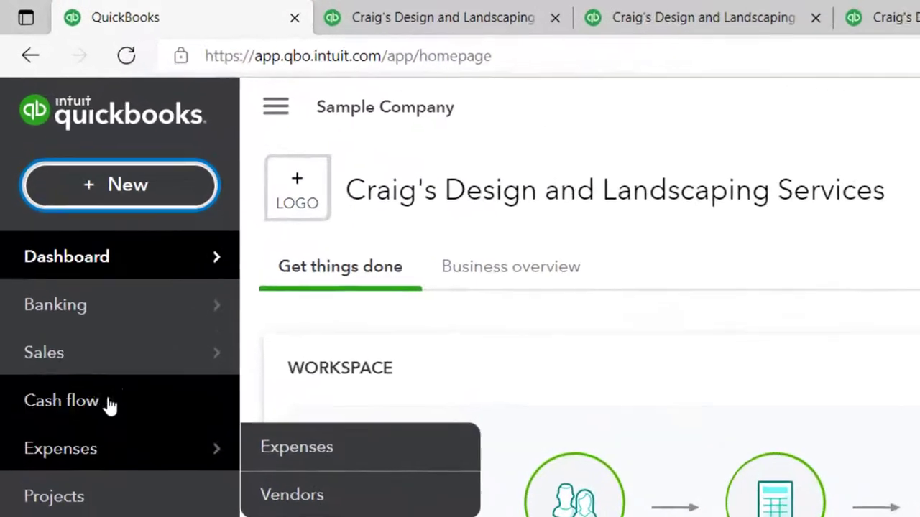
mouse_move(41, 199)
click(84, 399)
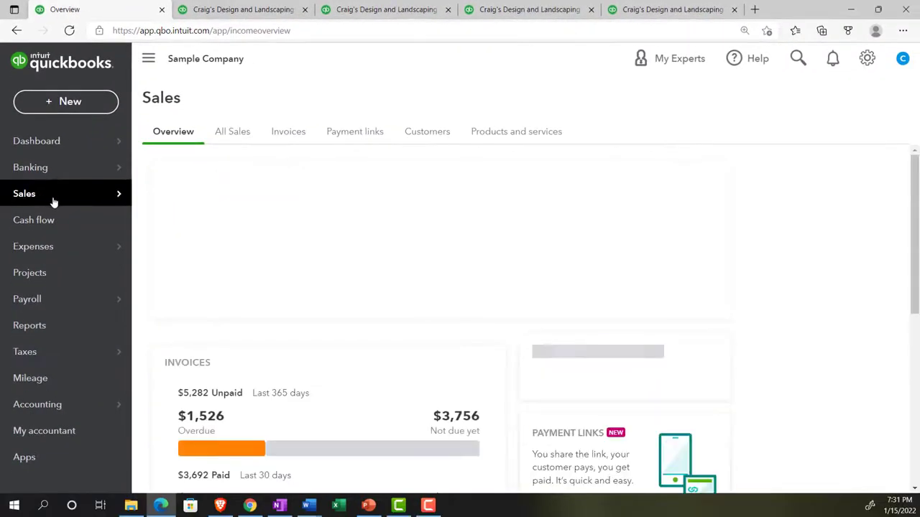
click(233, 133)
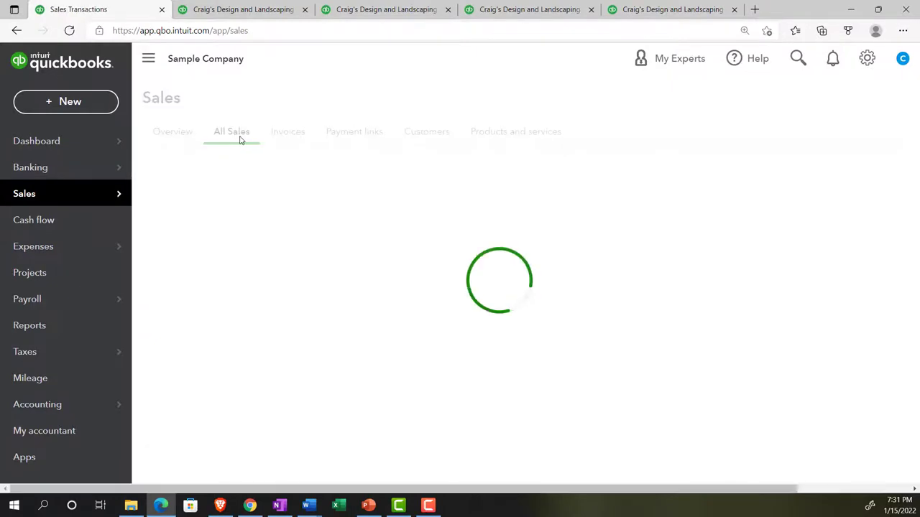
click(149, 60)
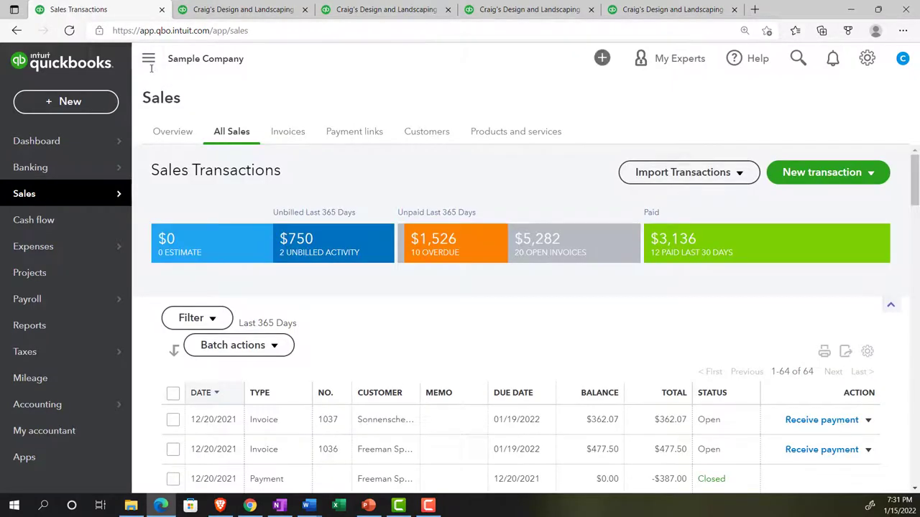
Filter the sales transactions to the Invoices type and apply the filter.
scroll(198, 246, down, 1)
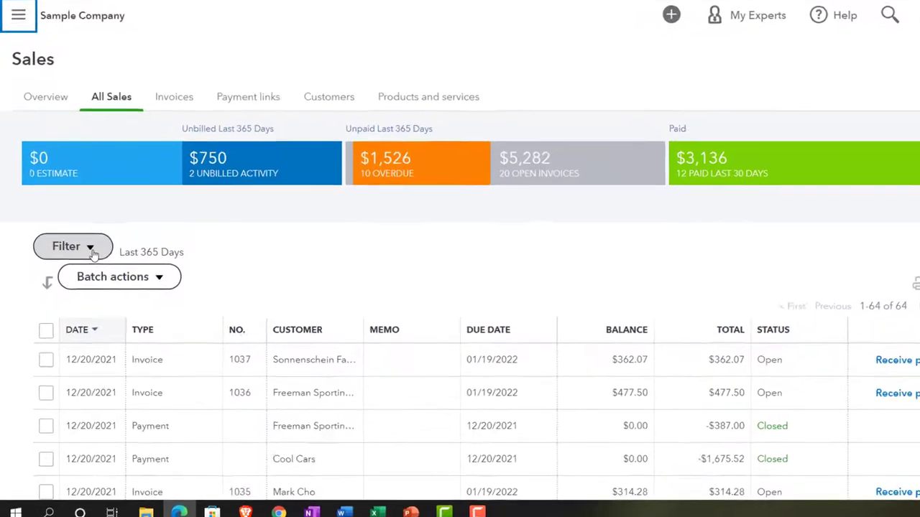
click(83, 270)
scroll(107, 281, down, 1)
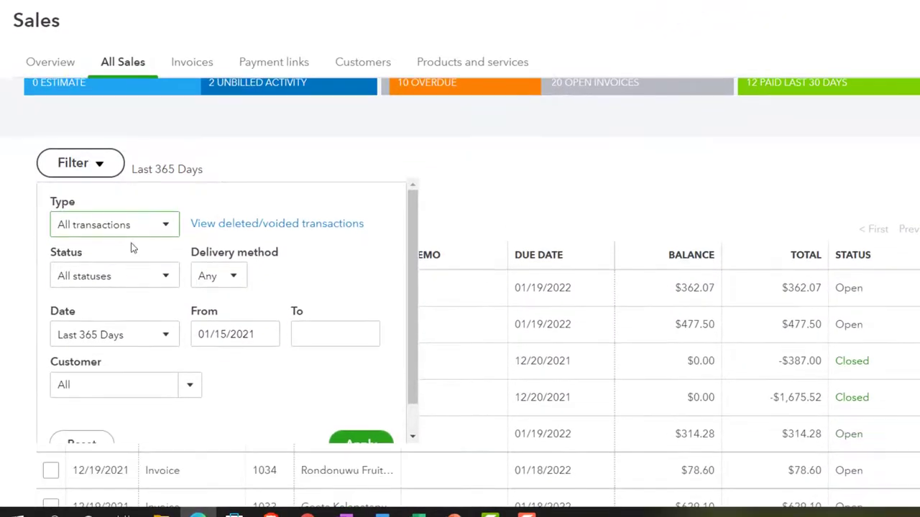
click(155, 226)
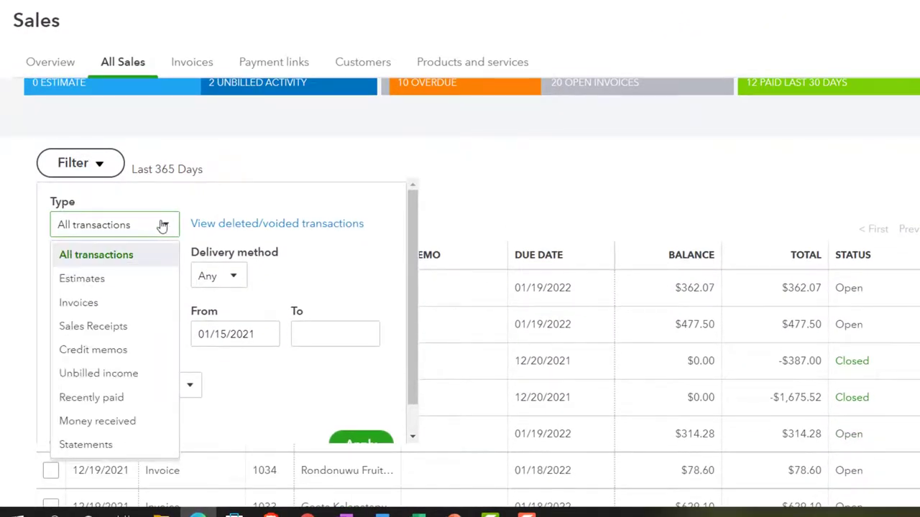
click(124, 312)
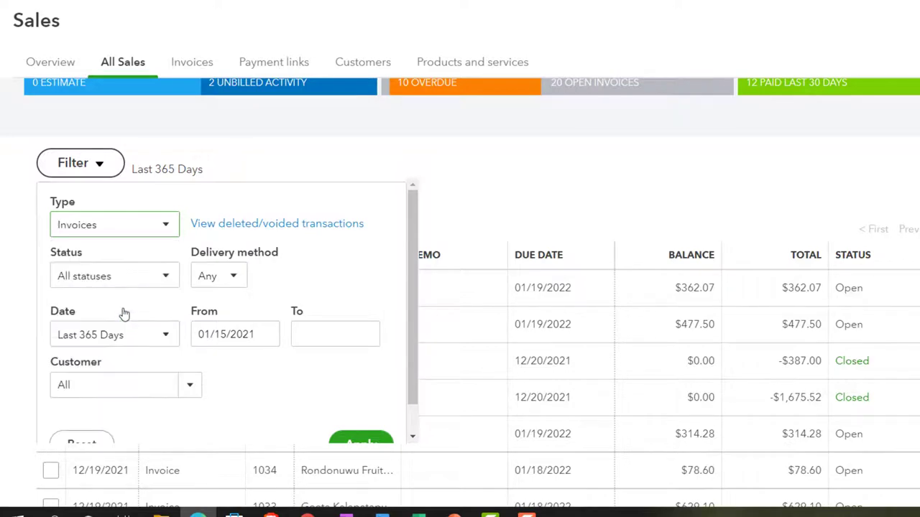
scroll(224, 266, down, 1)
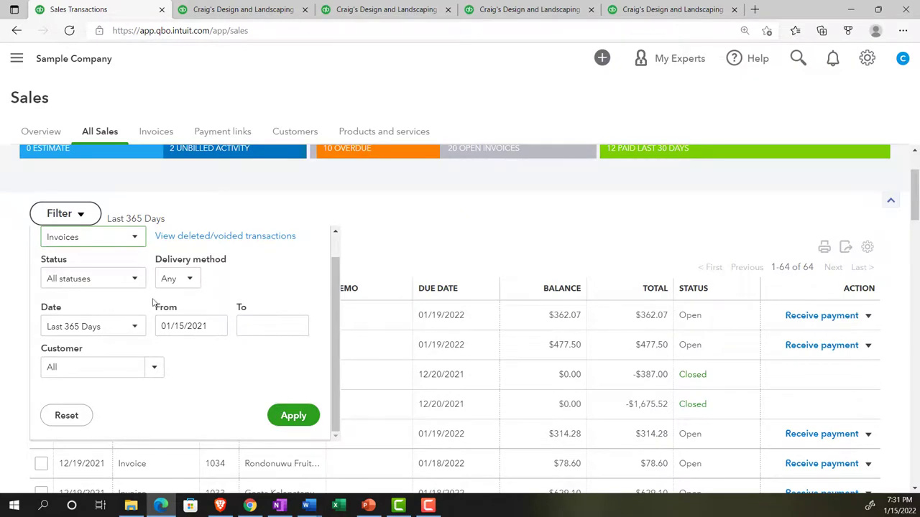
click(294, 415)
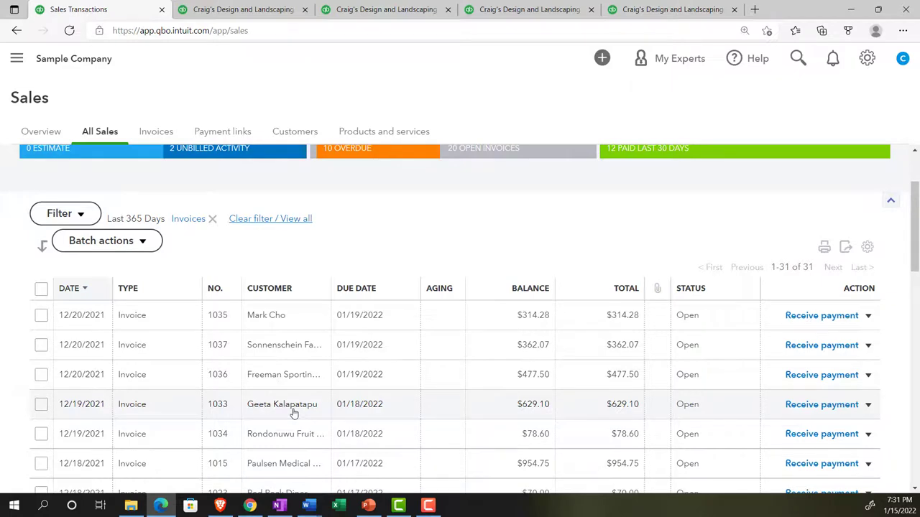
Open Bill's Windsurf Shop from the Customers list and examine its transaction list and the available batch actions.
scroll(293, 413, up, 3)
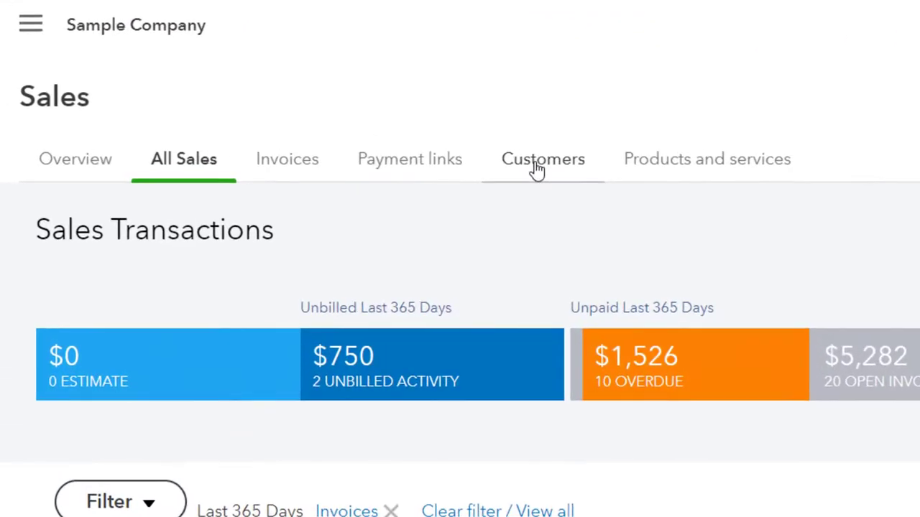
click(537, 171)
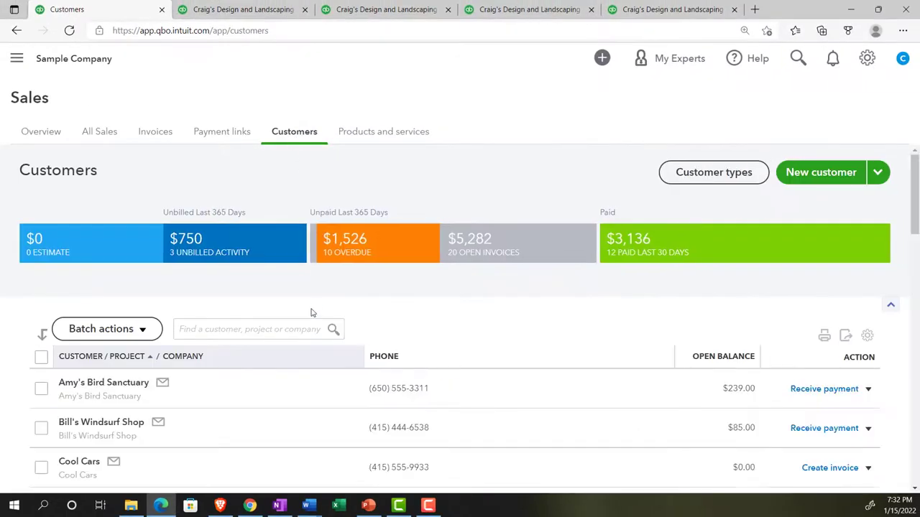
scroll(301, 318, down, 2)
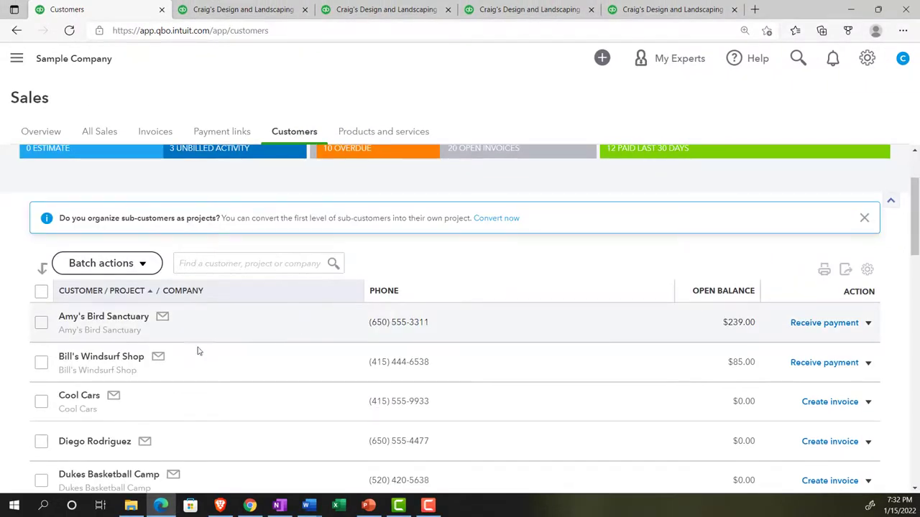
scroll(199, 352, down, 1)
click(94, 305)
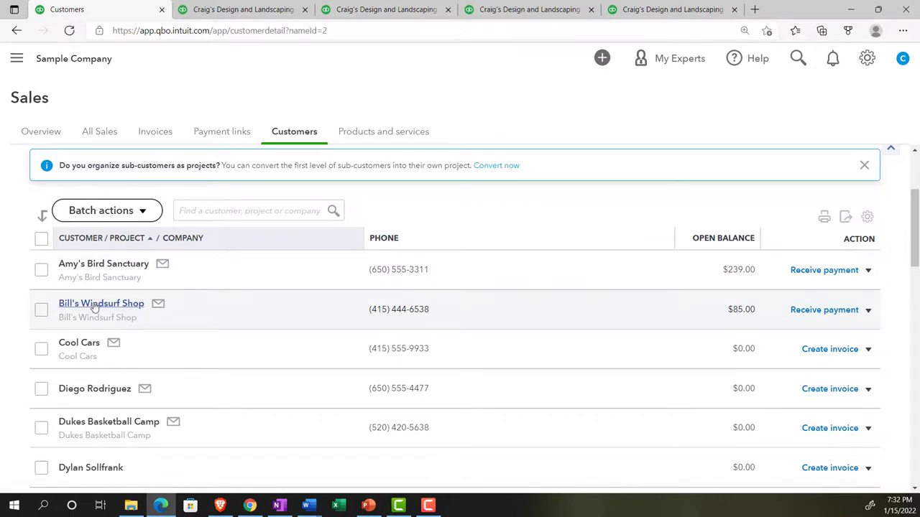
scroll(216, 359, down, 2)
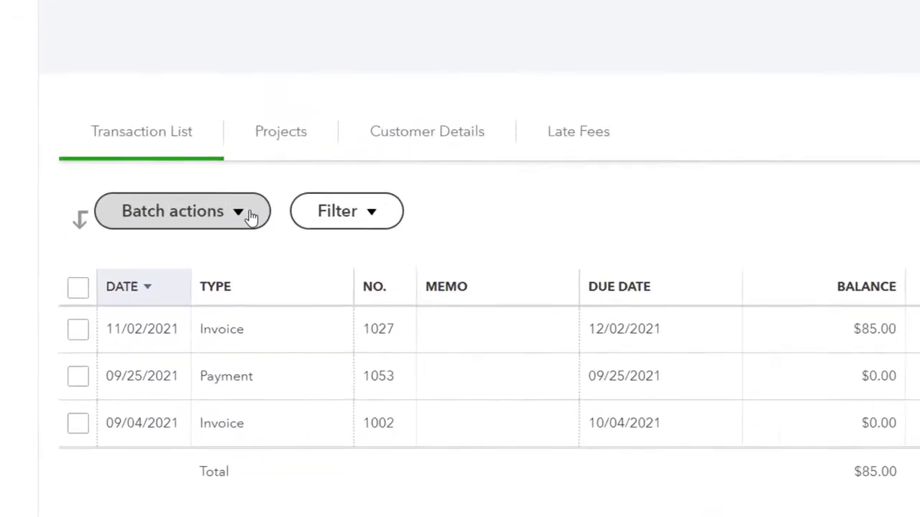
click(157, 280)
click(293, 185)
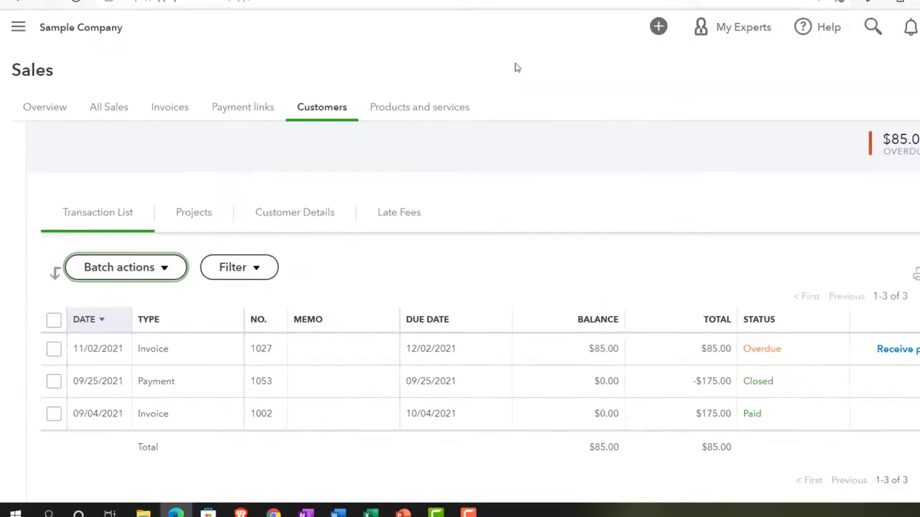
Return to the Sales by Customer Detail report and look back up through its customer transactions.
click(622, 10)
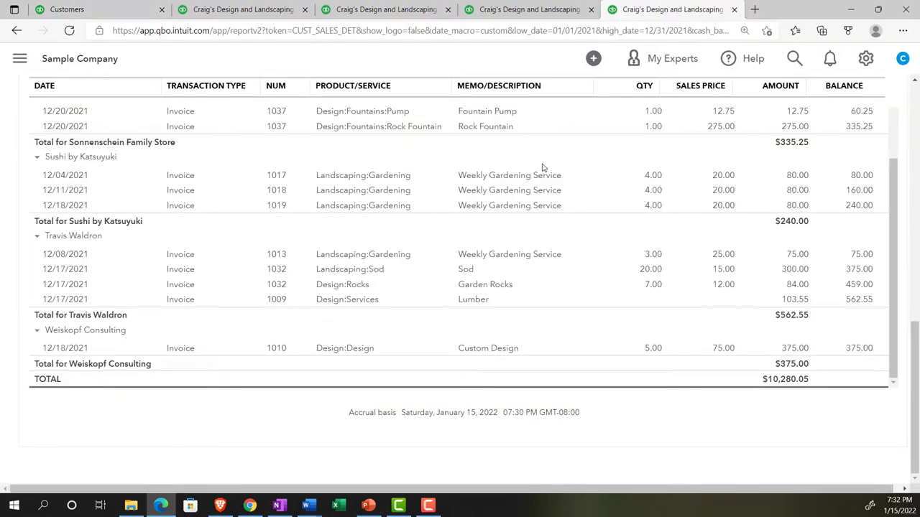
scroll(542, 167, up, 15)
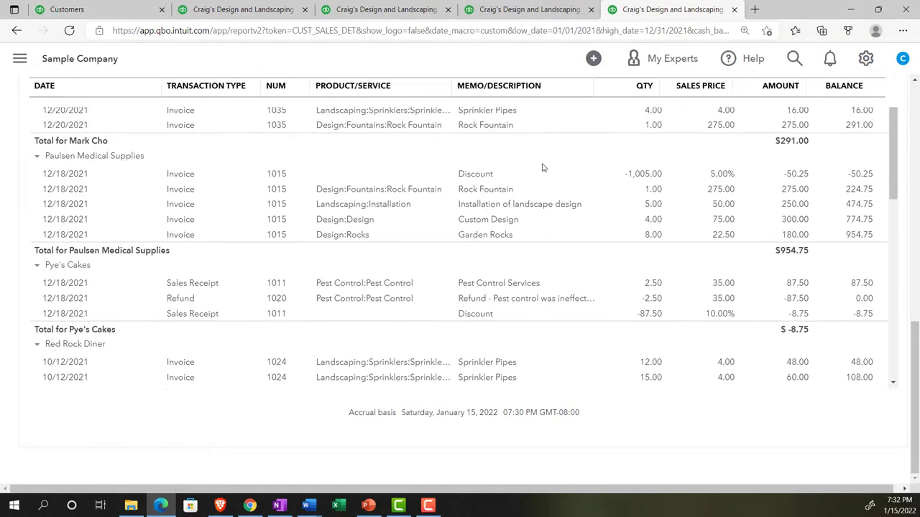
scroll(542, 168, up, 10)
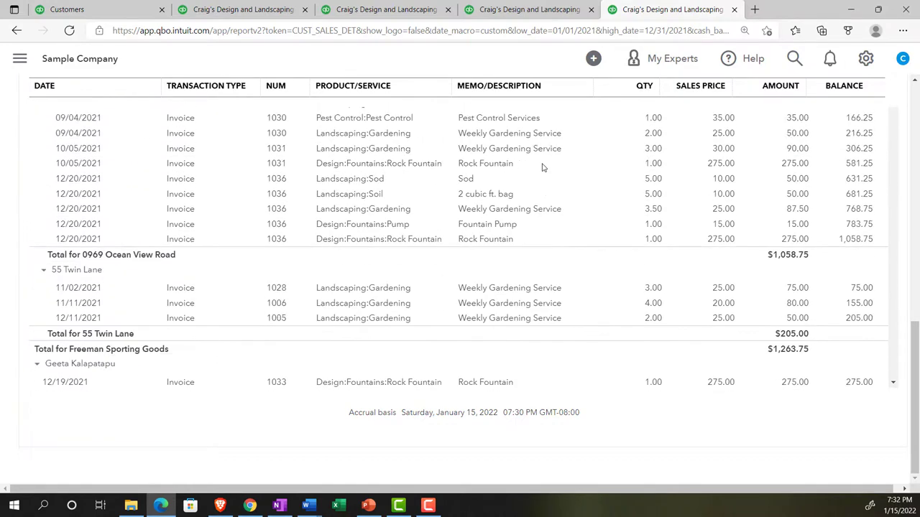